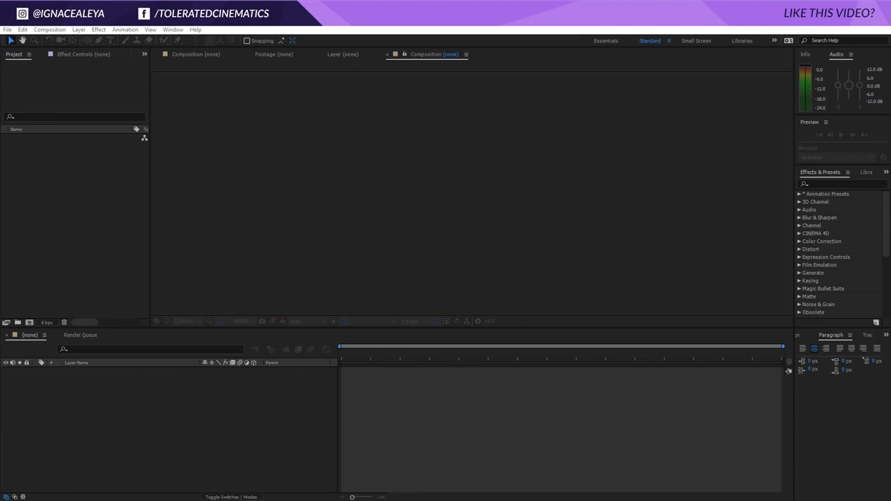
- Import the Monster Vision.mp4 forest clip into the Project panel
right_click(44, 174)
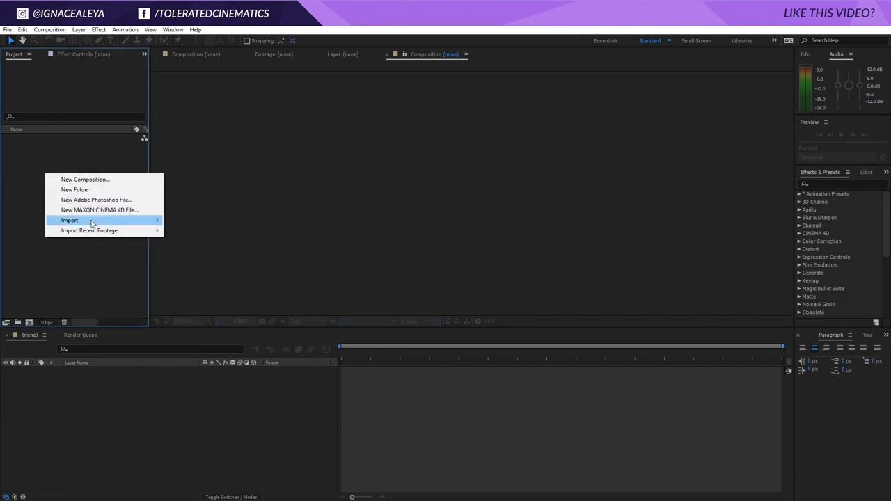
mouse_move(112, 220)
left_click(210, 221)
double_click(311, 161)
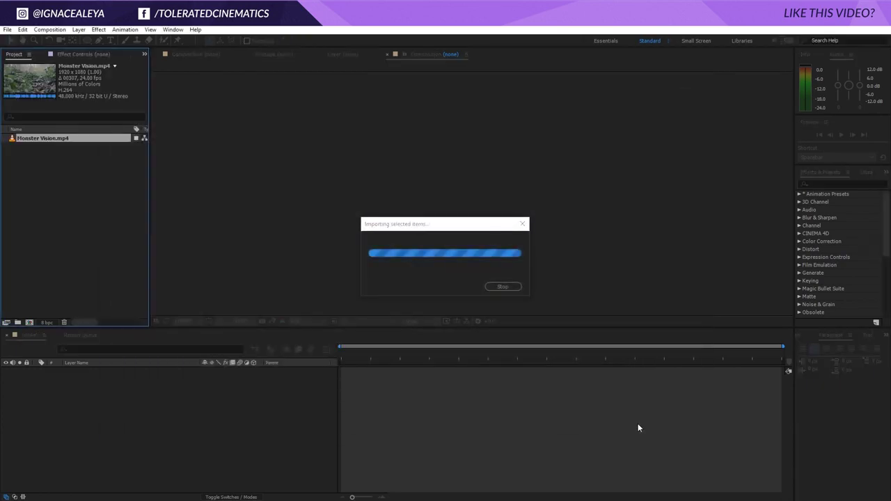
- Build a Monster Vision composition from the clip and preview the forest footage
mouse_move(31, 143)
left_mouse_down()
mouse_move(46, 140)
mouse_move(29, 322)
left_mouse_up()
key("space")
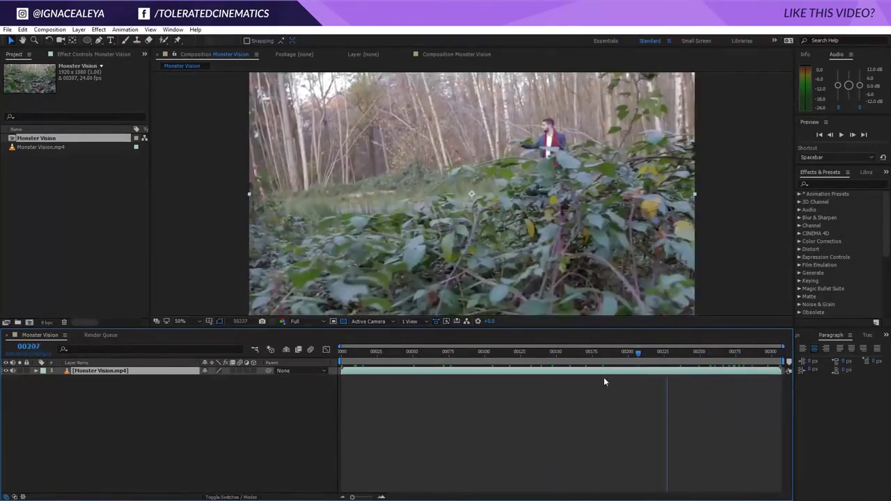
key("space")
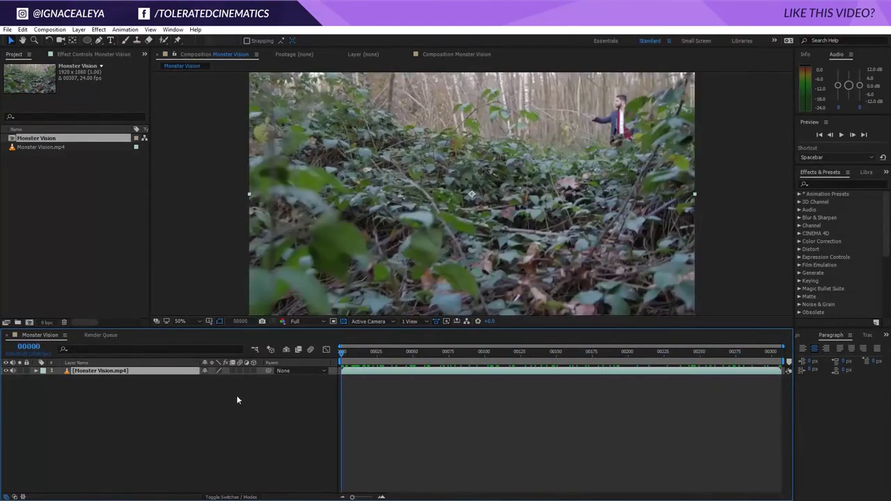
- Add Adjustment Layer 1 above the forest footage
right_click(88, 399)
mouse_move(174, 404)
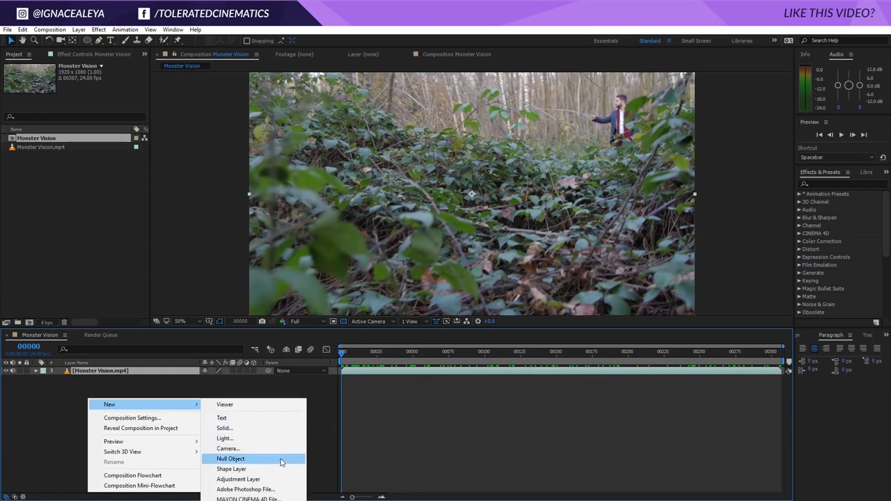
left_click(269, 481)
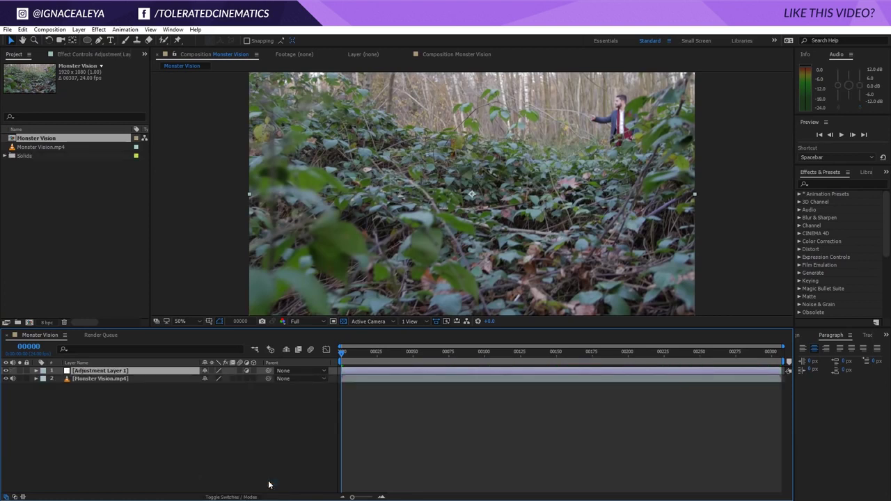
- Apply the Distort > Bulge effect to the adjustment layer
left_click(101, 30)
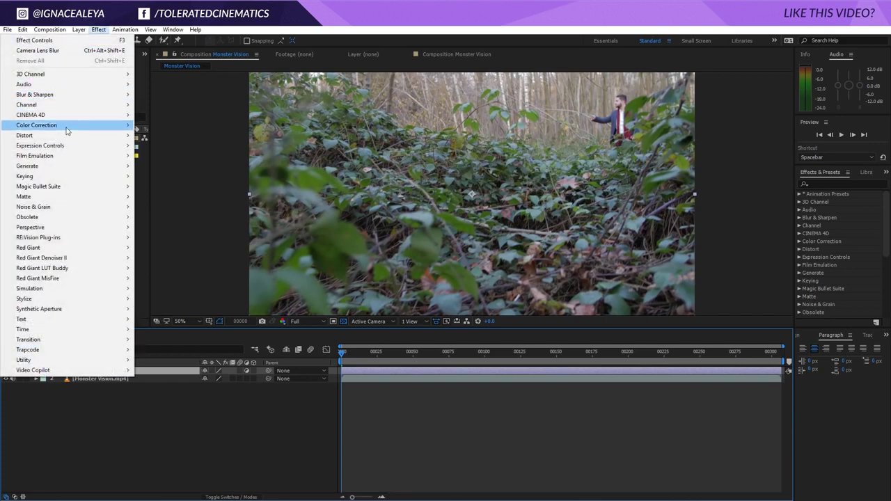
mouse_move(64, 137)
left_click(206, 147)
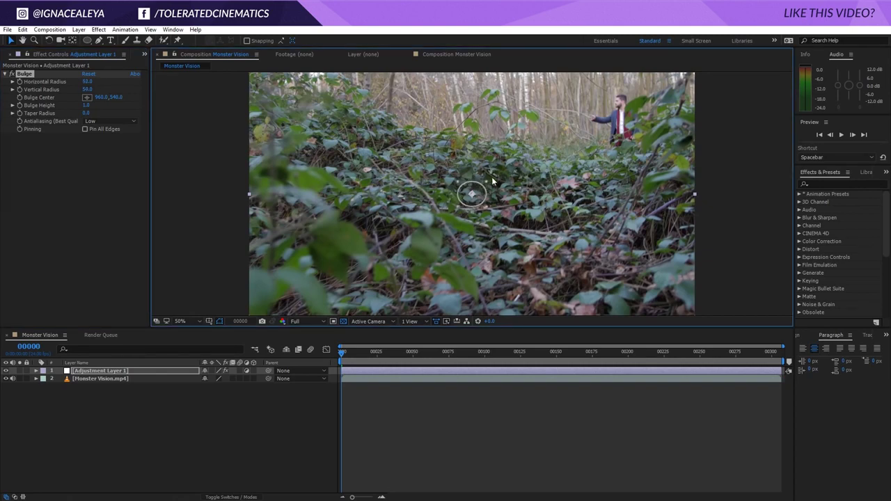
- Set Bulge radii to 1516 by 774, enable Pin All Edges, and set Bulge Height to -0.5
left_click_drag(492, 177, 752, 91)
left_click_drag(90, 81, 132, 82)
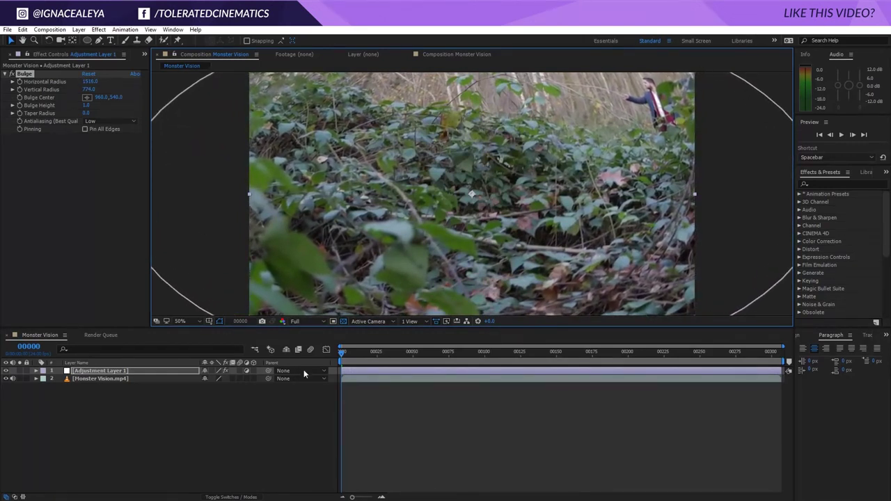
left_click(85, 129)
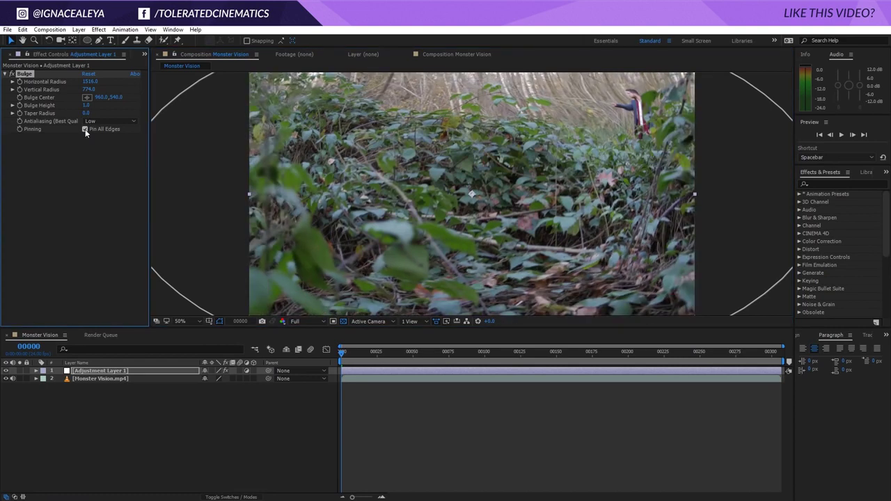
left_click(85, 129)
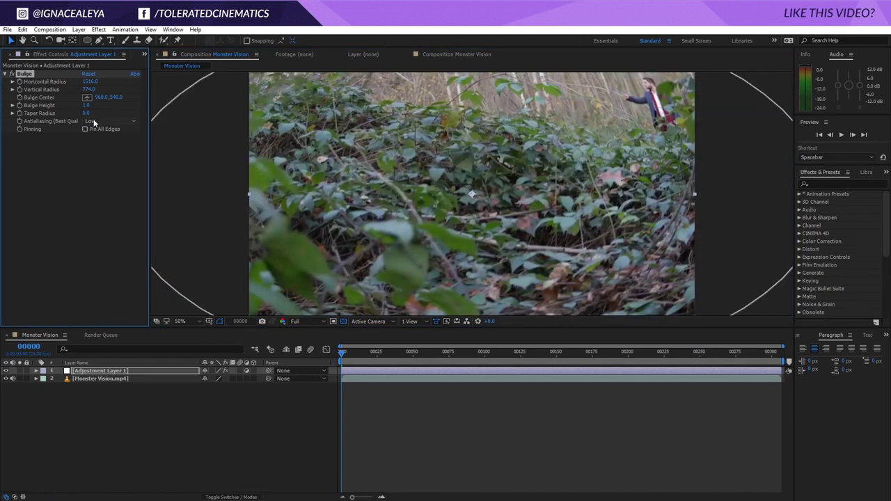
left_click(85, 129)
left_click(86, 105)
type("-0.")
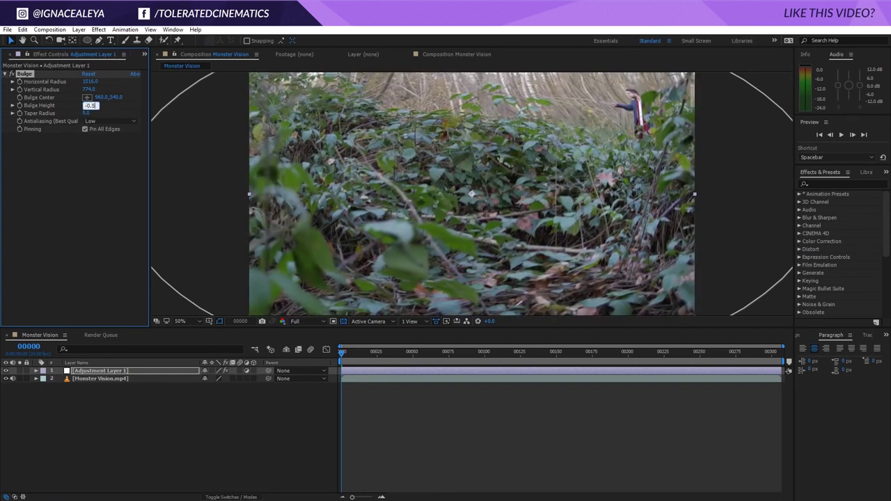
type("5")
key("Return")
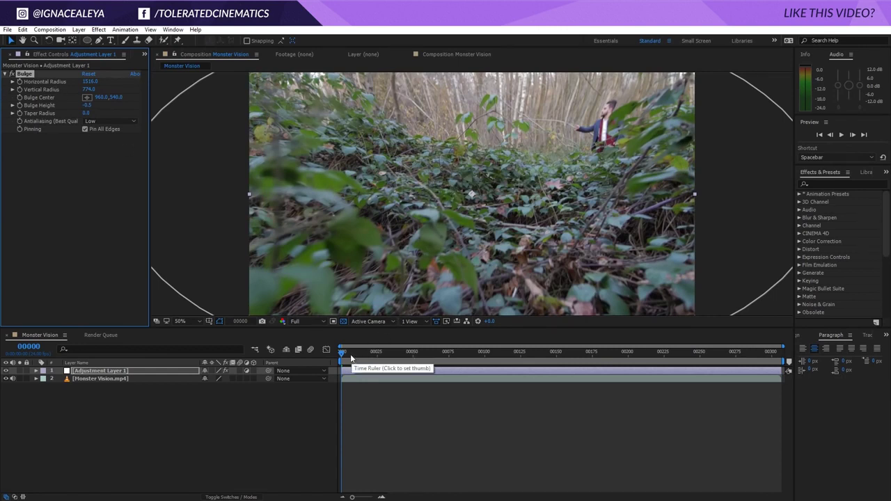
- Add a second adjustment layer, Adjustment Layer 2, on top
right_click(130, 404)
mouse_move(167, 414)
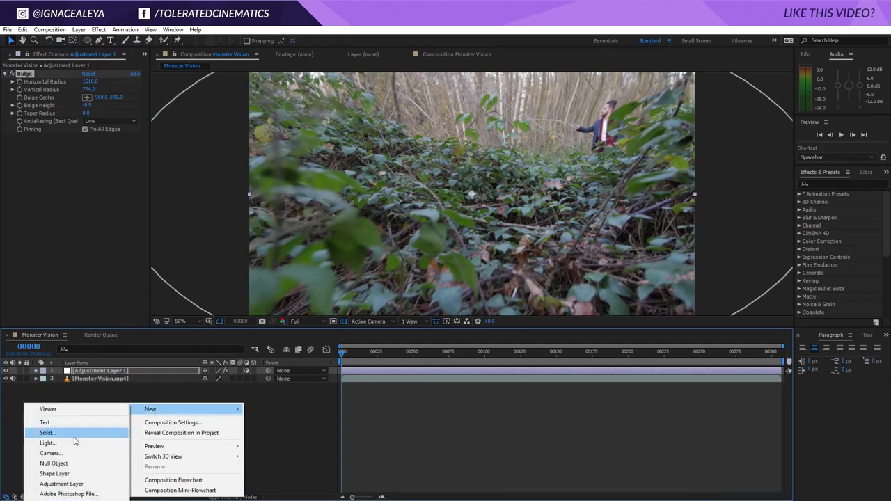
left_click(61, 484)
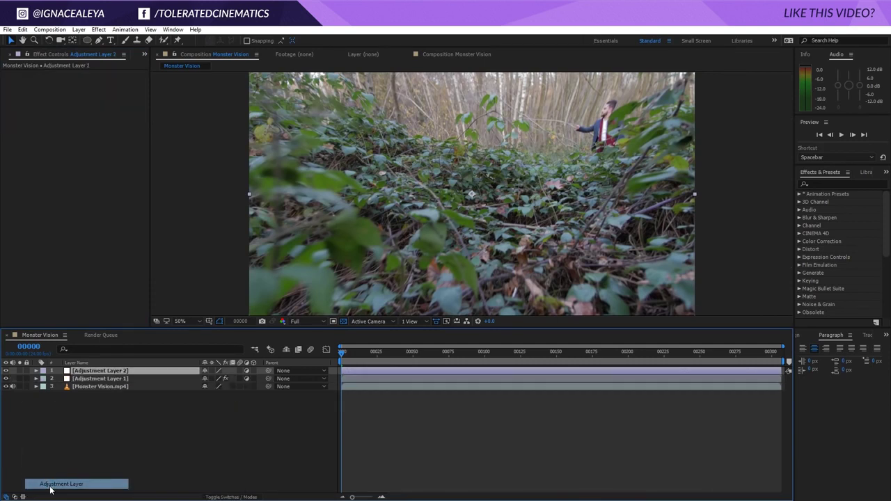
- Give Adjustment Layer 2 a frame-sized ellipse mask set to Subtract
double_click(87, 40)
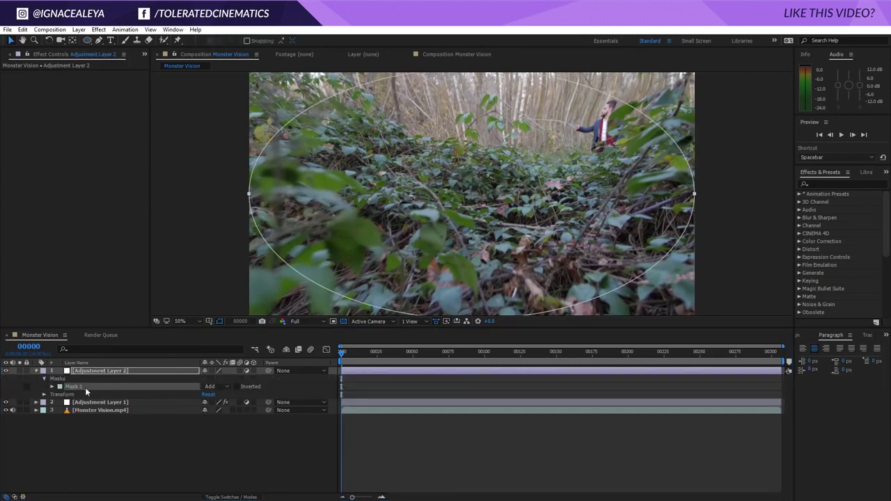
left_click(217, 387)
left_click(223, 416)
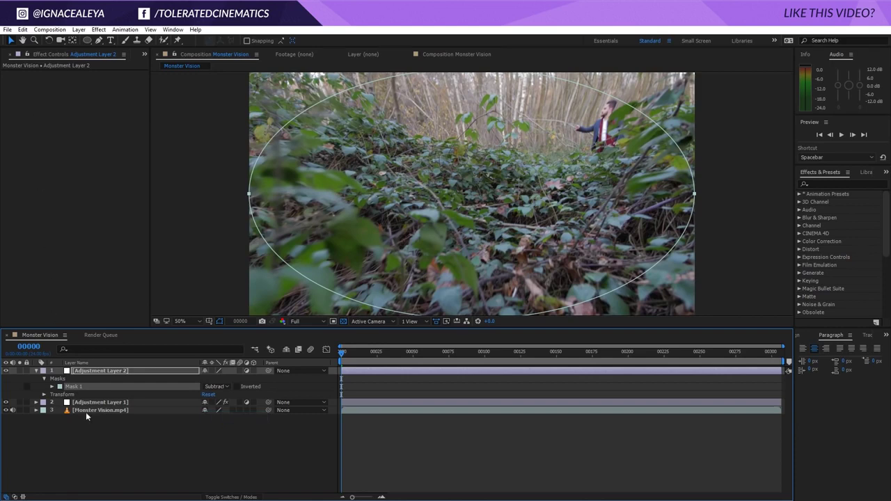
- Apply Curves to Adjustment Layer 2 and pull the curve down to darken the edges
left_click(99, 30)
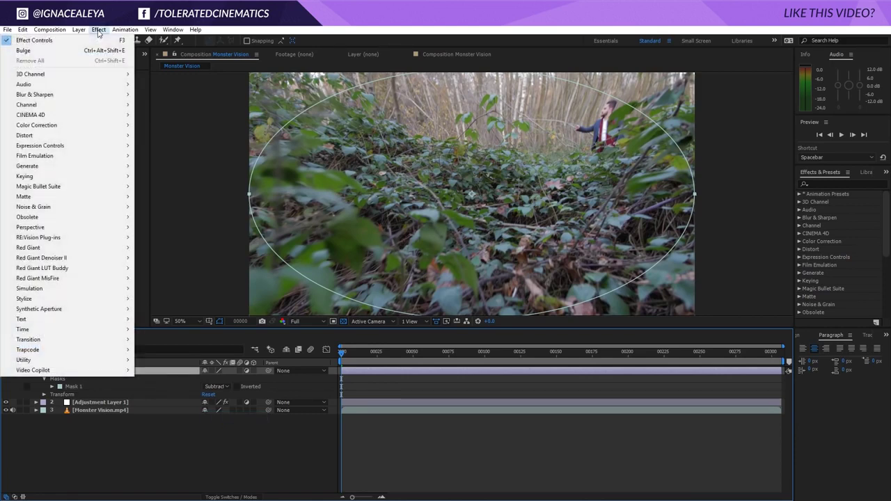
mouse_move(61, 125)
left_click(197, 310)
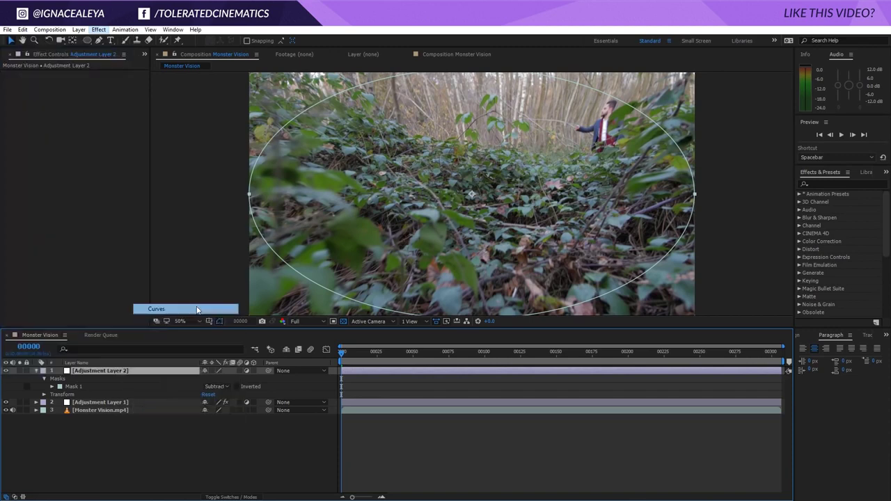
left_click_drag(78, 170, 89, 192)
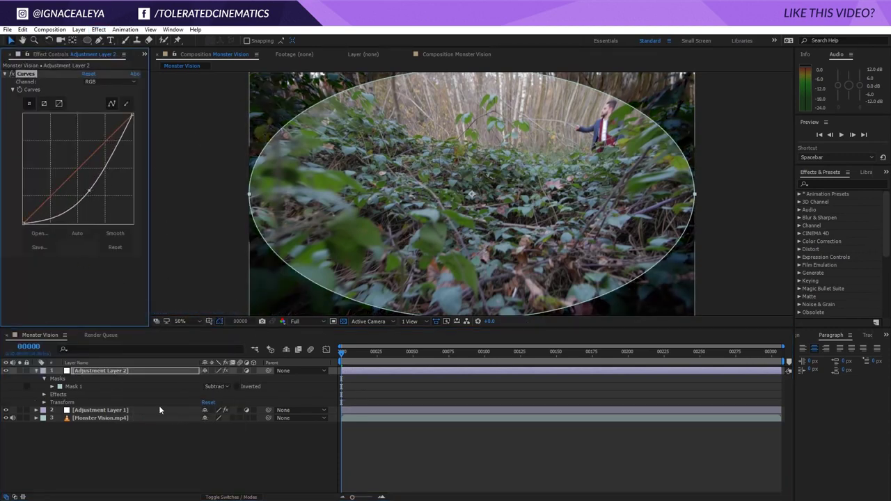
- Feather the mask to about 490 pixels and compare the soft vignette on and off
key("f")
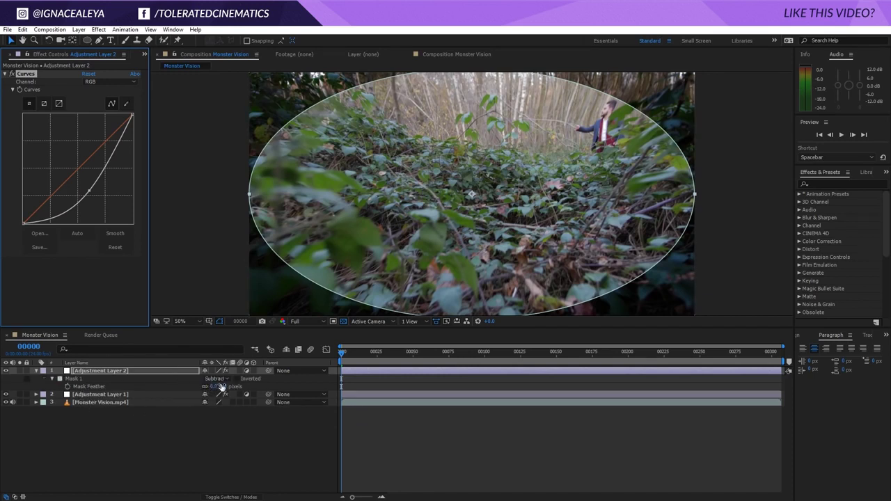
left_click_drag(213, 387, 438, 372)
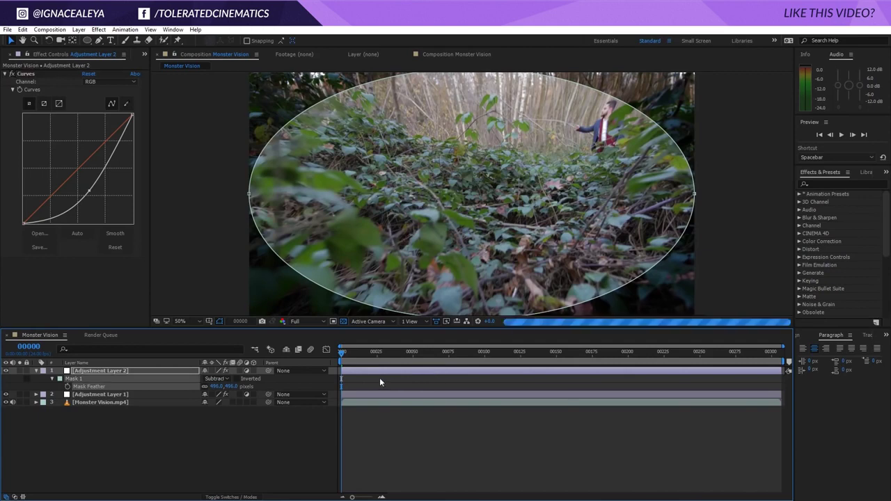
left_click(264, 451)
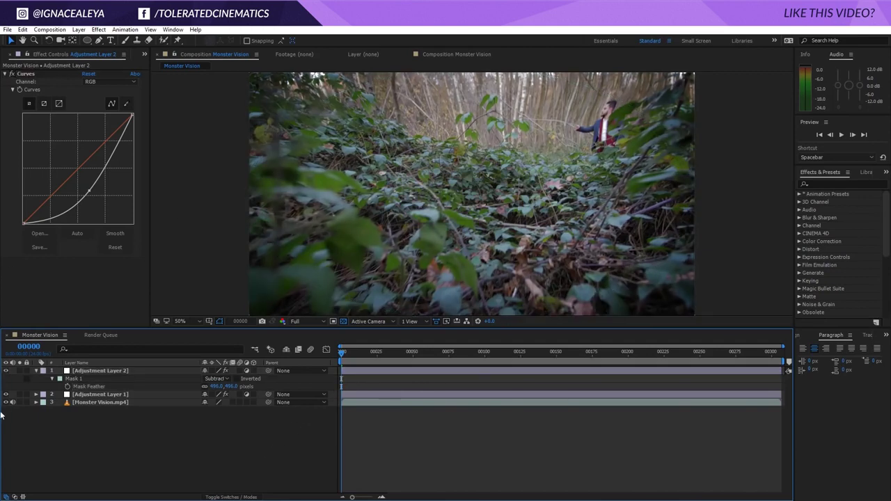
left_click(7, 371)
left_click(7, 371)
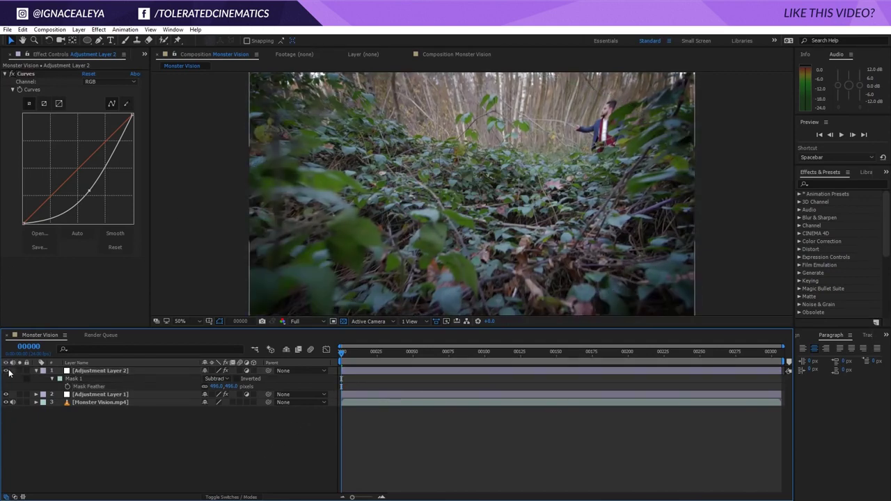
left_click(69, 378)
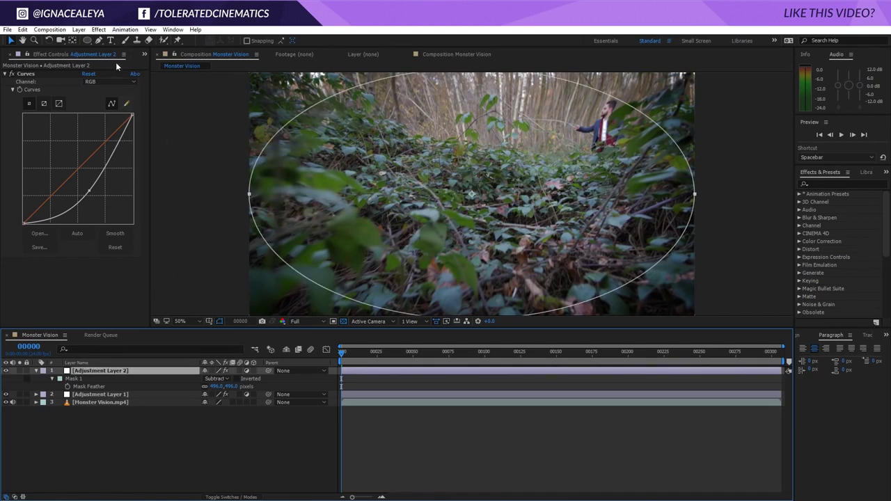
- Add CC Radial Fast Blur at Amount 50 to Adjustment Layer 2, then select Adjustment Layer 1
left_click(98, 29)
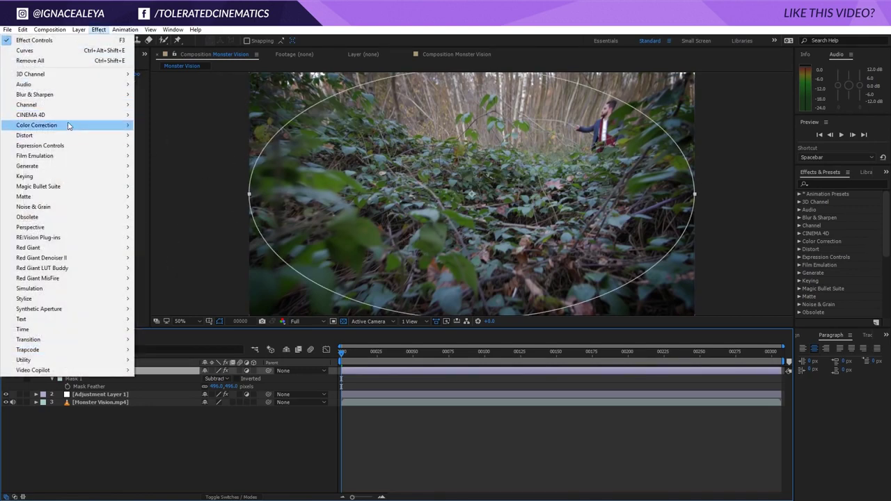
mouse_move(69, 100)
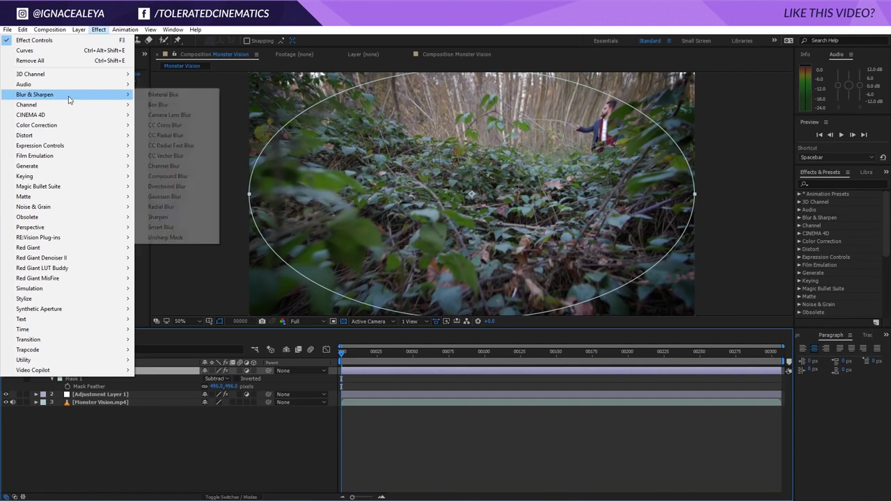
left_click(184, 148)
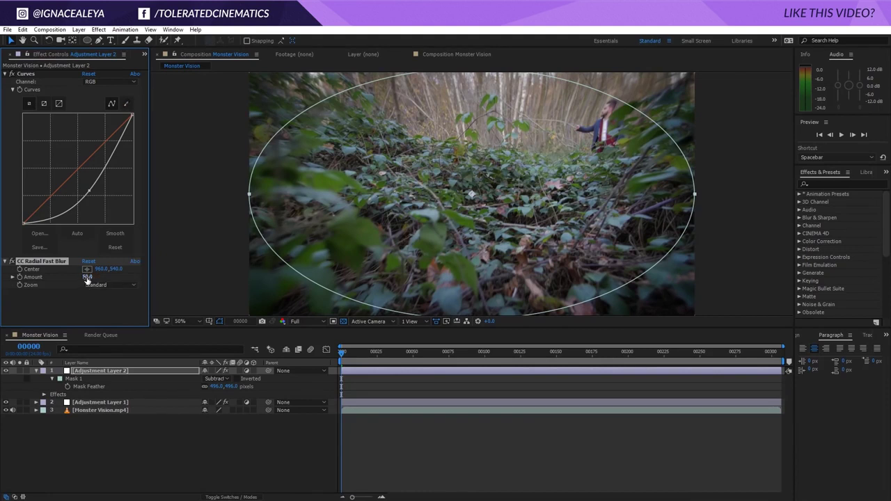
left_click(66, 293)
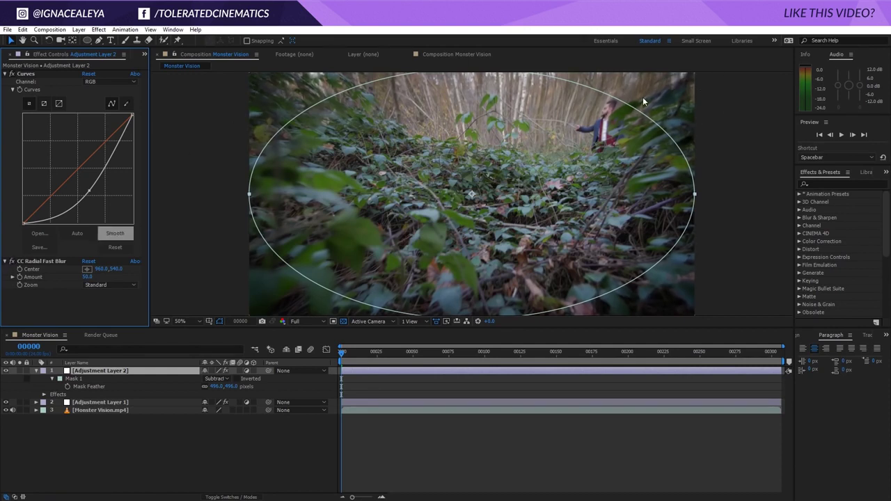
left_click(69, 402)
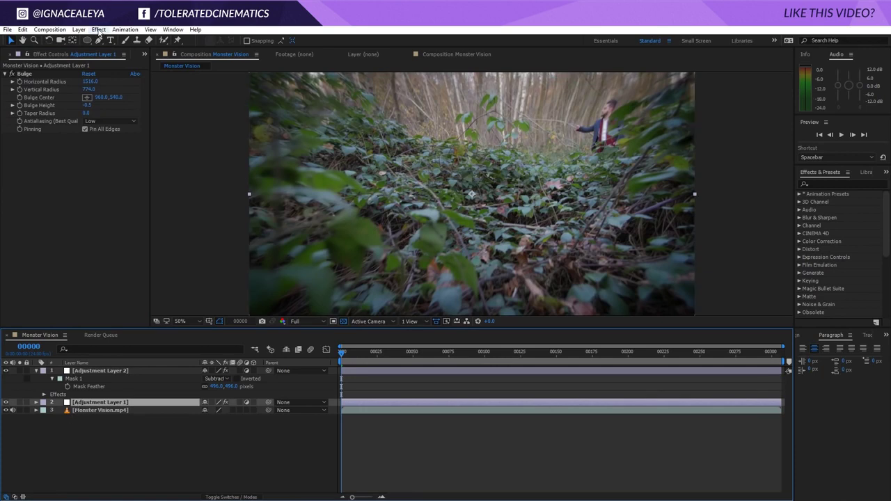
- Apply Curves to Adjustment Layer 1 and reshape the overall RGB curve
left_click(98, 29)
mouse_move(62, 128)
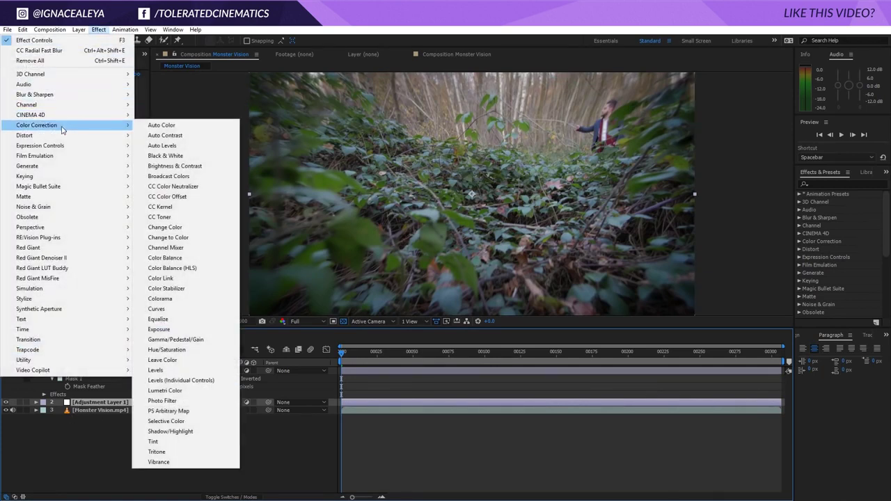
left_click(167, 309)
left_click_drag(73, 238, 49, 268)
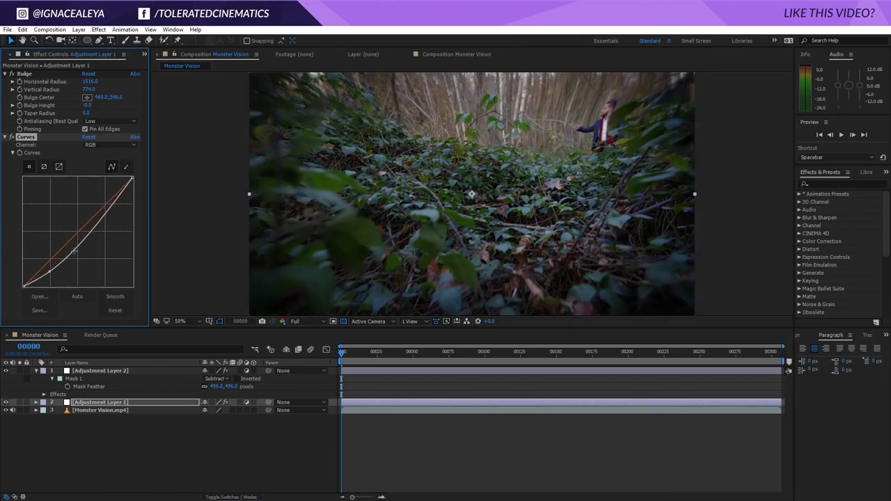
left_click_drag(101, 211, 103, 205)
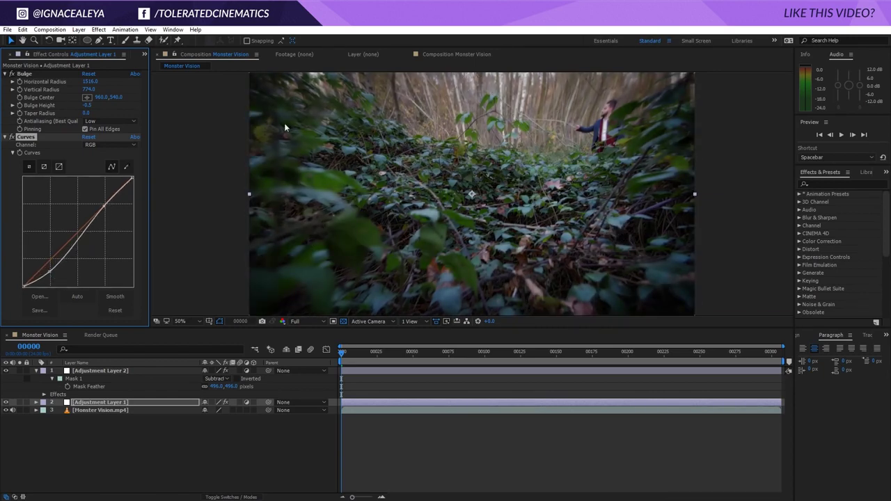
- Adjust the Red channel curve, then bend the Green channel curve into an S-shape
left_click(122, 145)
left_click(101, 162)
left_click_drag(102, 207, 103, 204)
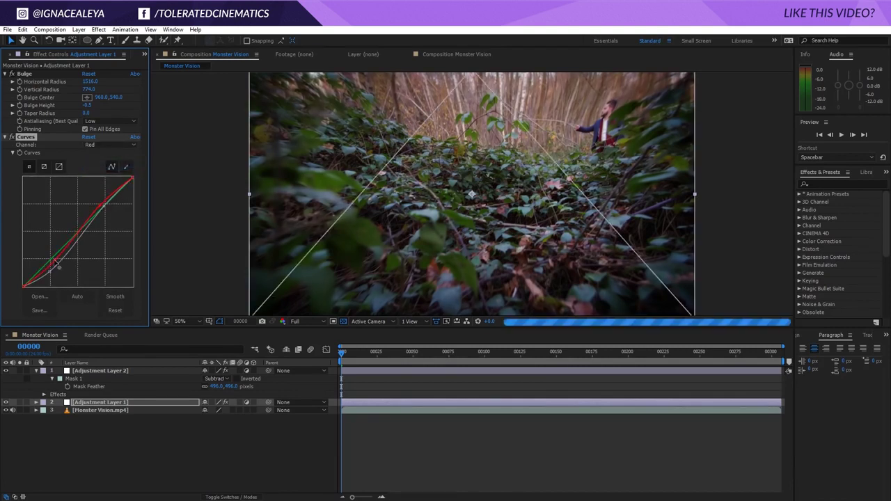
left_click_drag(56, 254, 57, 271)
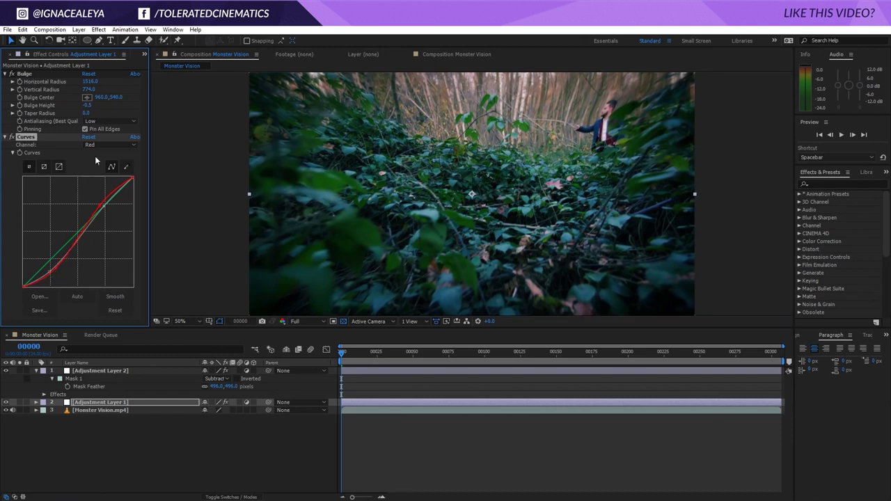
left_click(97, 145)
left_click(104, 176)
left_click_drag(52, 258, 104, 209)
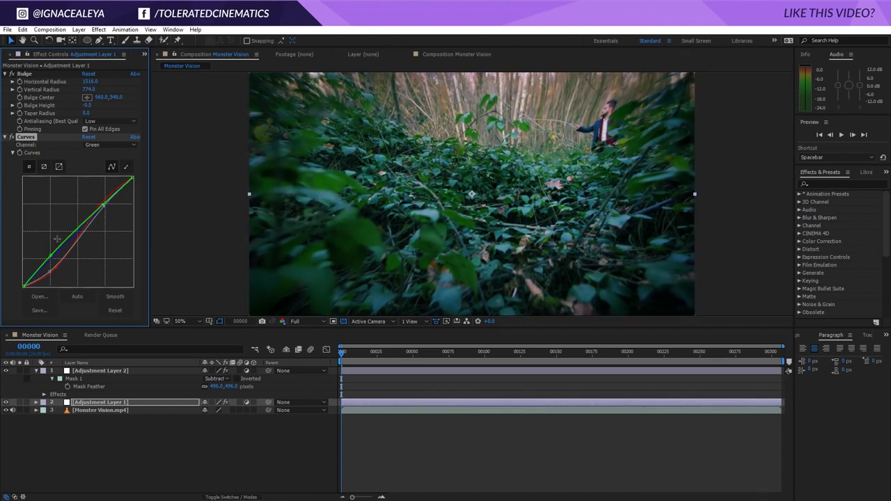
left_click_drag(49, 255, 55, 261)
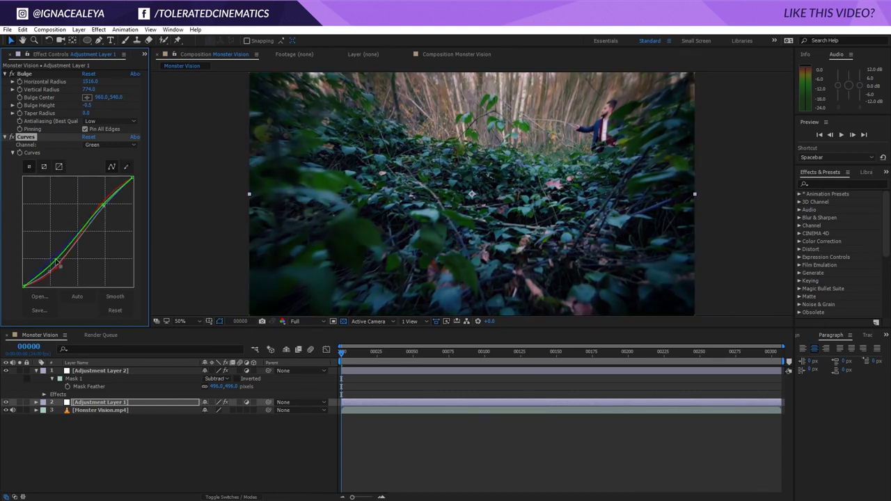
- Bend the Blue channel curve up for a cooler tint and fine-tune the Red curve
left_click(115, 143)
left_click(101, 185)
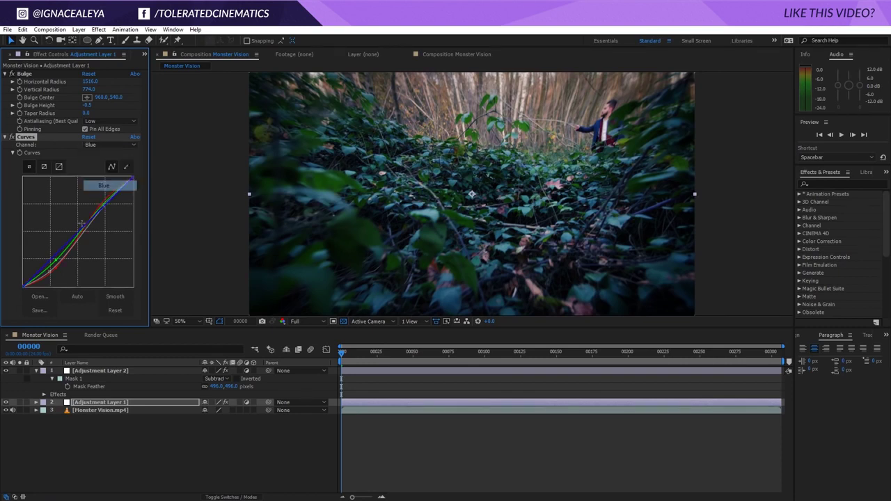
left_click_drag(77, 231, 101, 209)
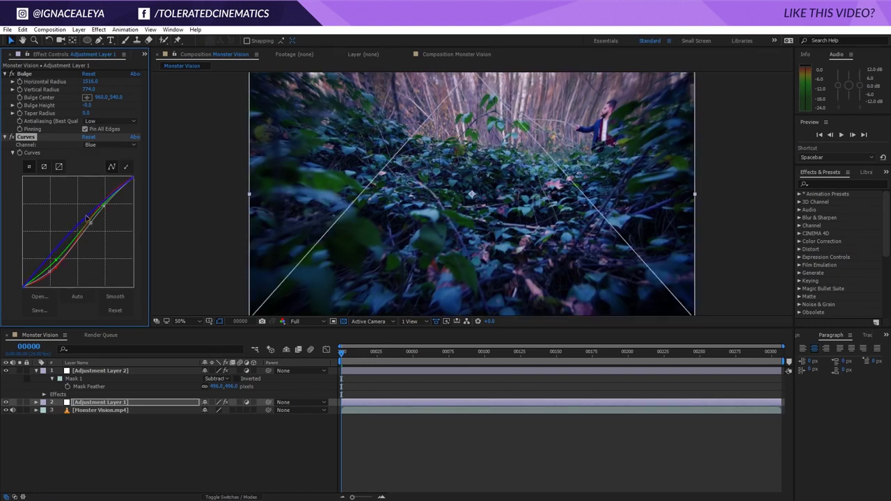
left_click_drag(47, 260, 45, 263)
left_click(114, 144)
left_click(98, 162)
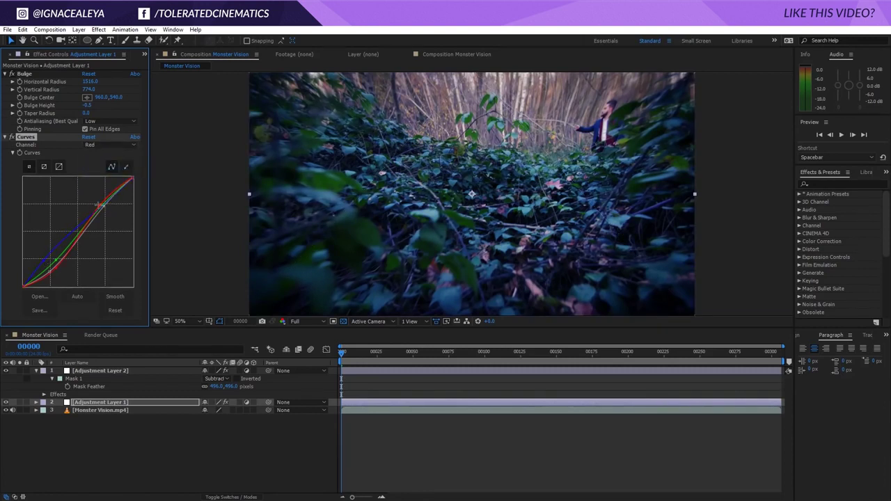
left_click_drag(101, 208, 104, 205)
left_click(94, 145)
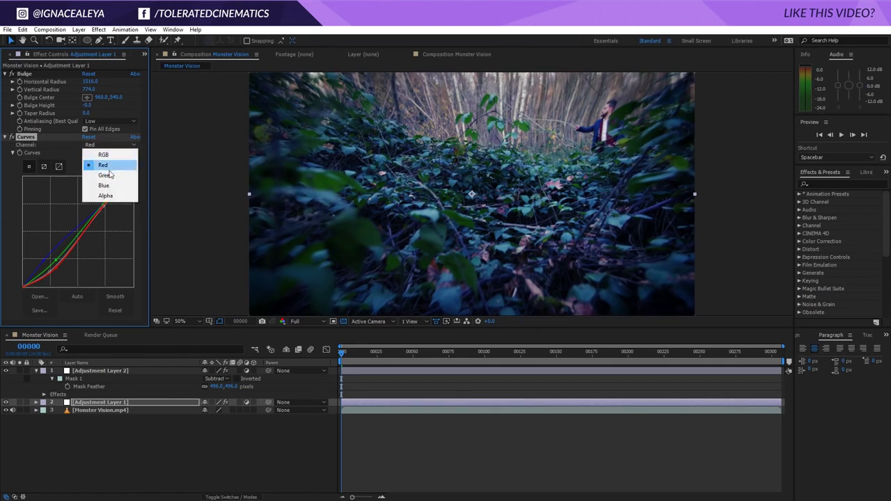
left_click(104, 185)
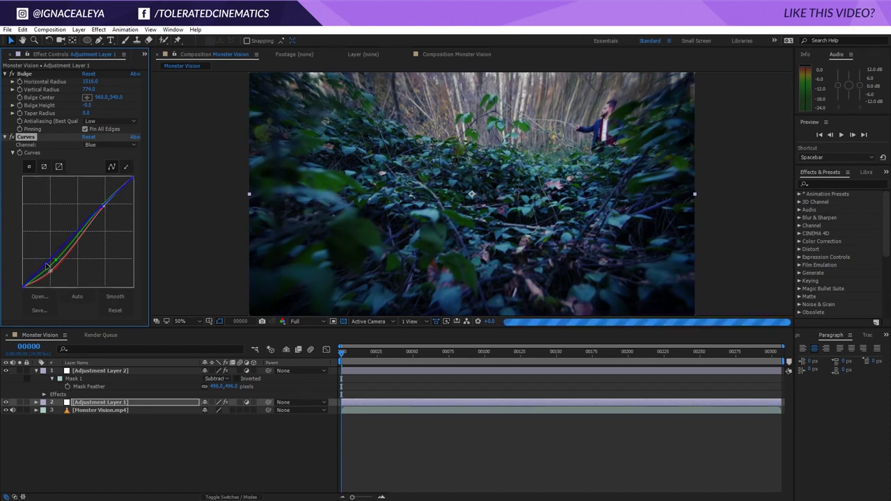
- Toggle the Curves grade off and on to compare the before and after
left_click(12, 137)
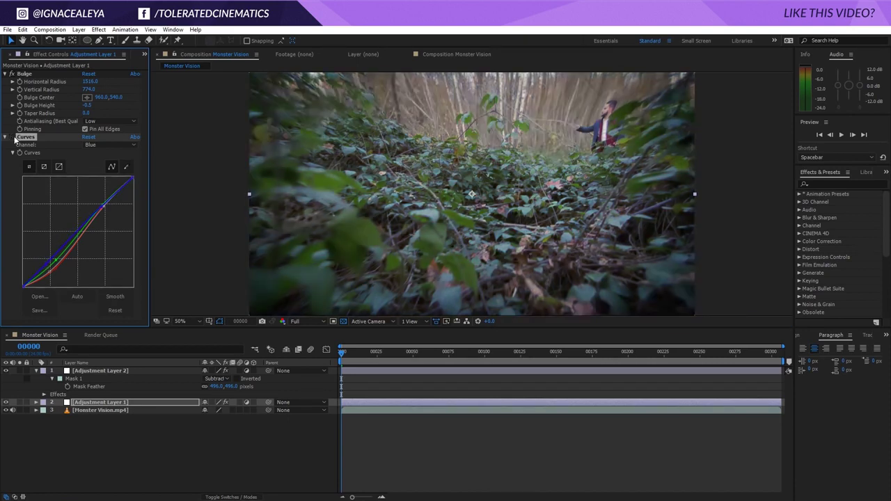
left_click(12, 137)
left_click(12, 137)
left_click(11, 137)
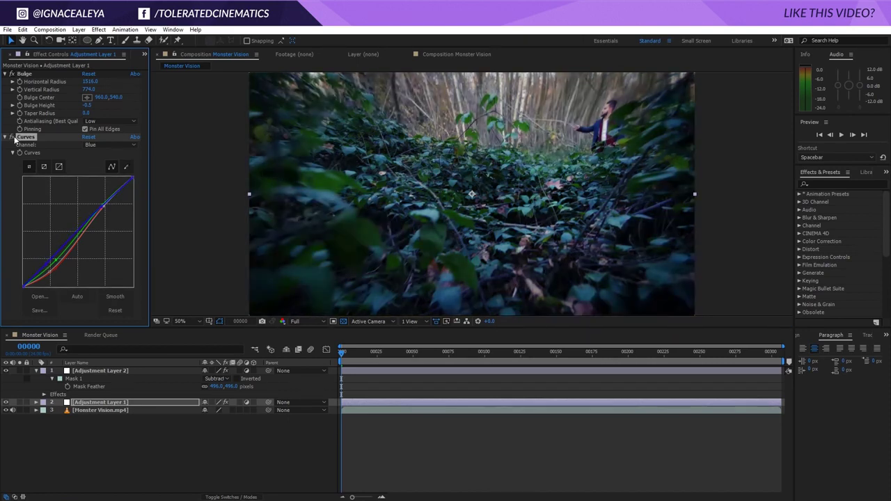
left_click(11, 138)
left_click(12, 137)
- Add the Stylize > Glow effect to Adjustment Layer 1
left_click(98, 29)
mouse_move(41, 298)
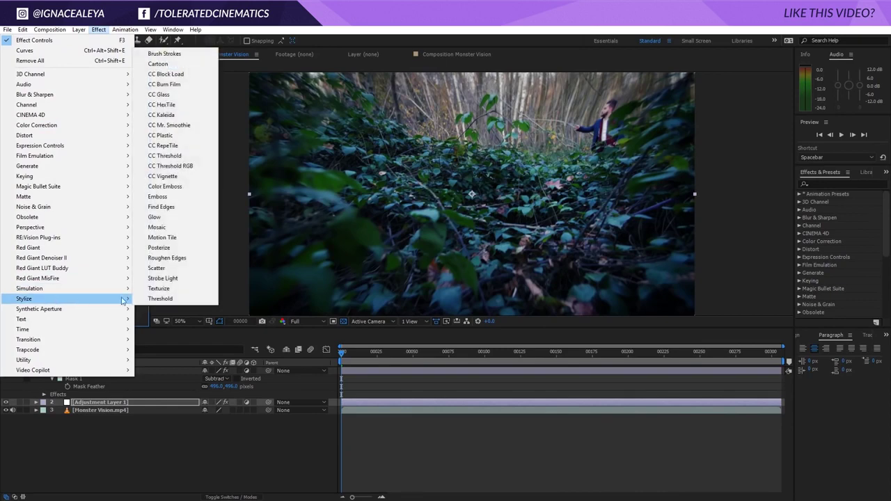
left_click(175, 221)
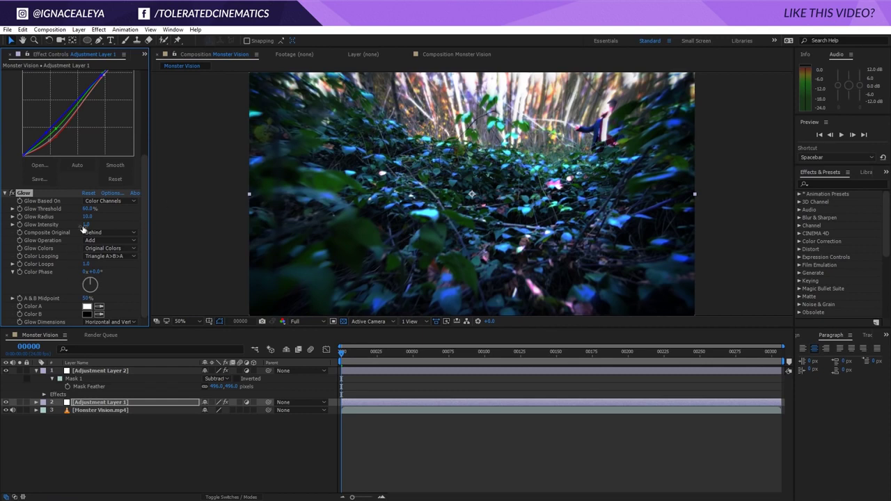
- Set Glow Threshold to 71.4%, Glow Radius to 377 and Glow Intensity to 4.0
mouse_move(88, 209)
left_mouse_down()
mouse_move(117, 209)
mouse_move(101, 222)
mouse_move(78, 209)
mouse_move(132, 230)
left_mouse_up()
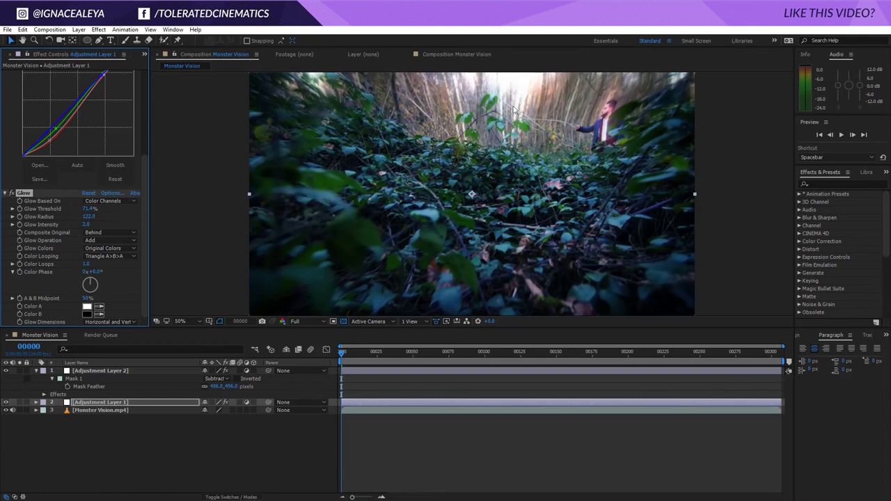
left_click_drag(92, 217, 203, 208)
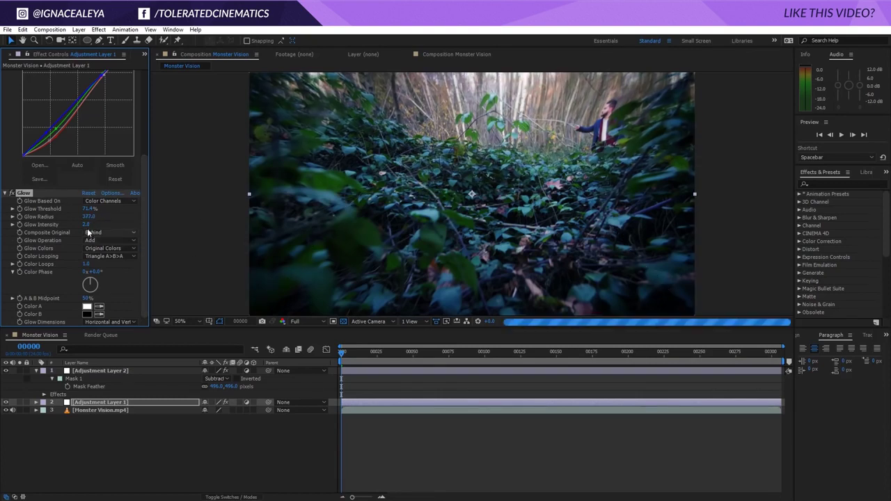
left_click_drag(85, 225, 130, 223)
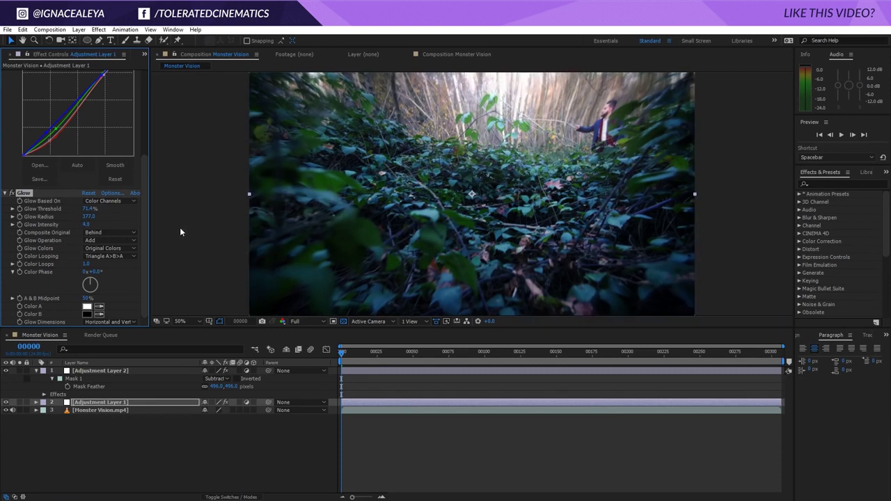
left_click(12, 194)
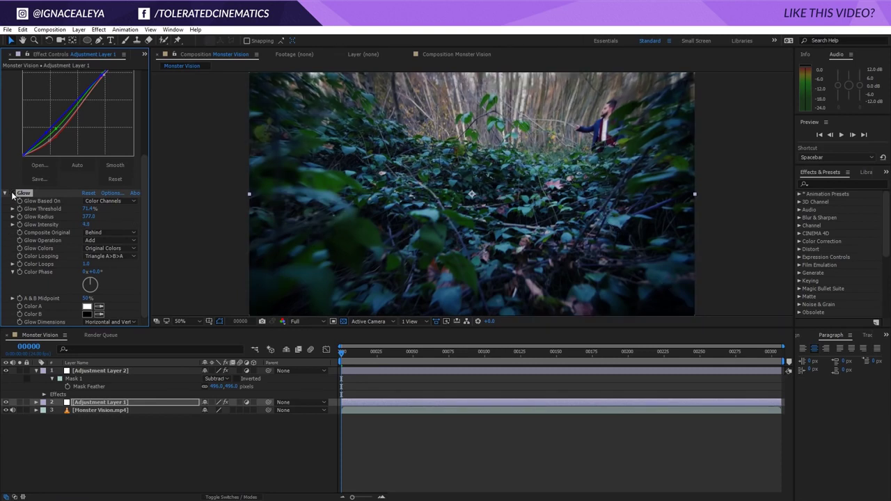
left_click(12, 194)
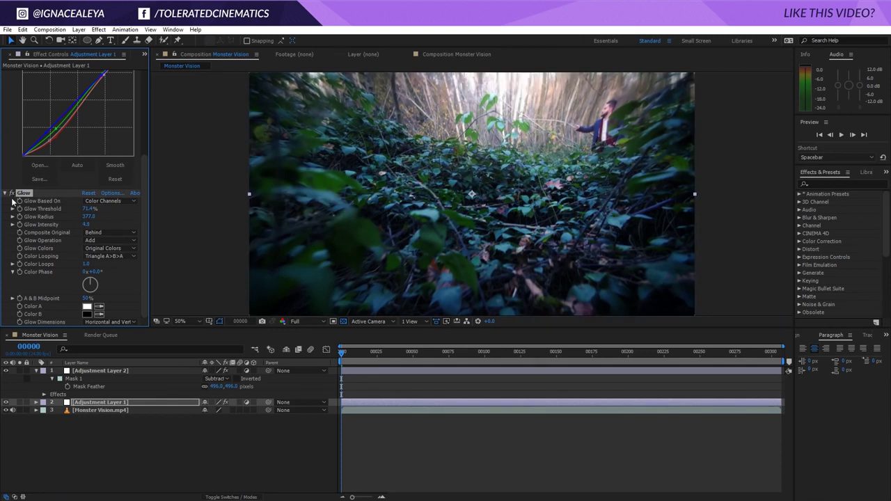
left_click(105, 248)
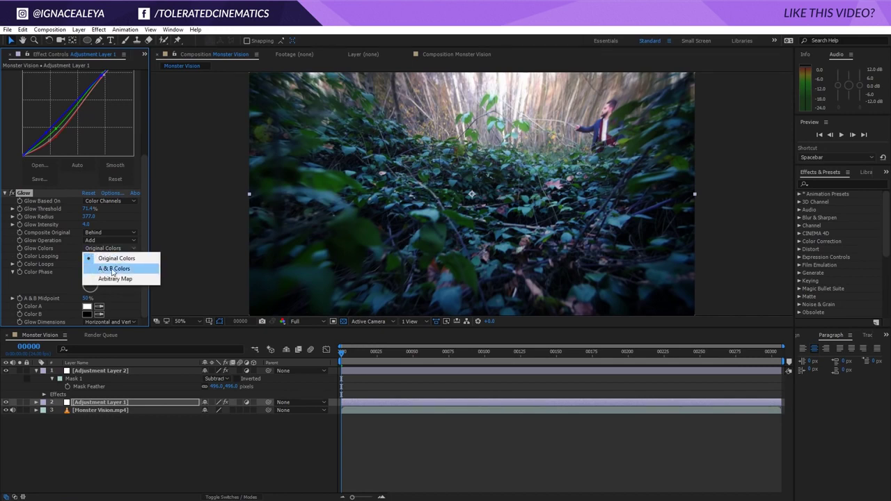
- Switch Glow Colors to A & B Colors with red Color A, and strengthen the glow
left_click(115, 269)
left_click(87, 307)
left_click(684, 347)
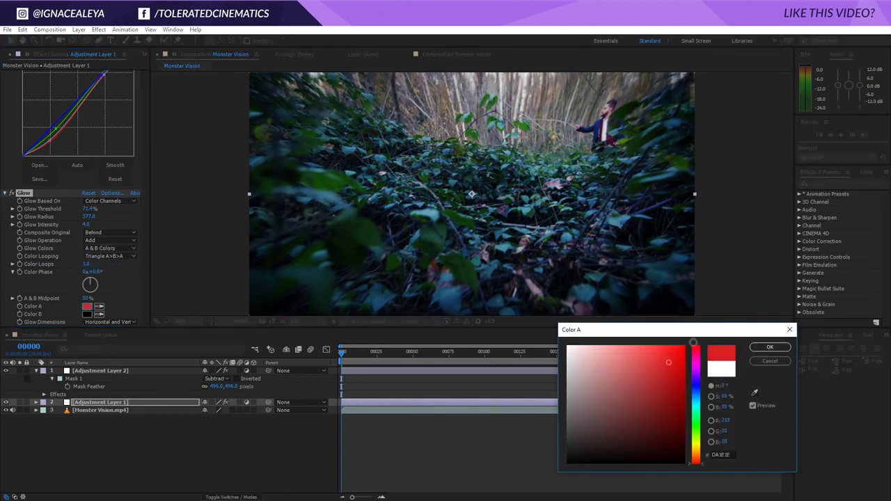
left_click(770, 346)
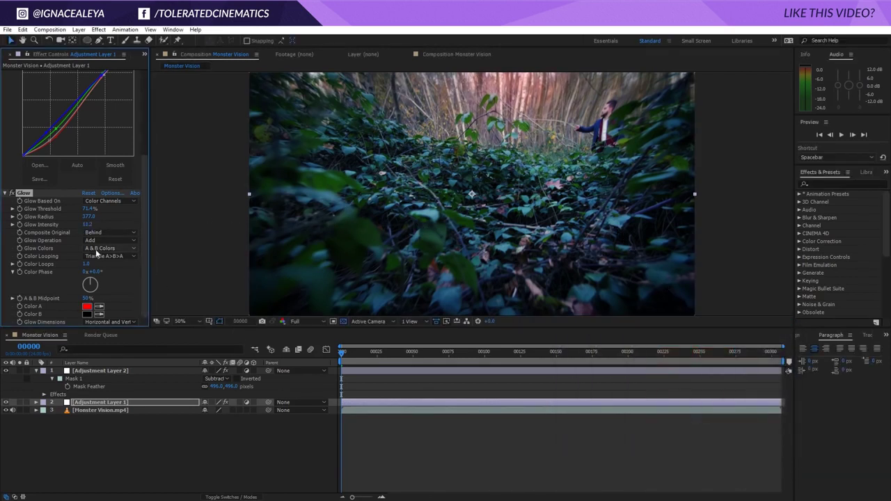
left_click_drag(88, 225, 84, 222)
left_click_drag(89, 216, 80, 212)
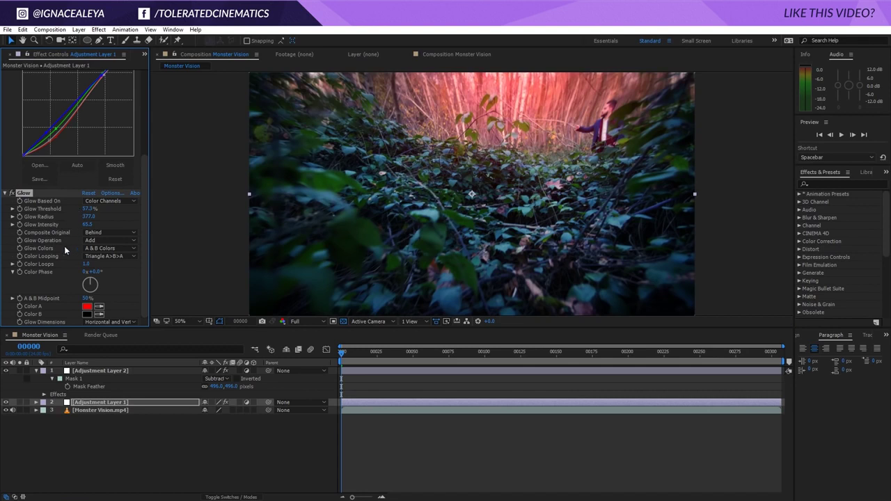
- Try several Color A hues and settle on pink FF9E9E for the glow
left_click(87, 307)
left_click(696, 389)
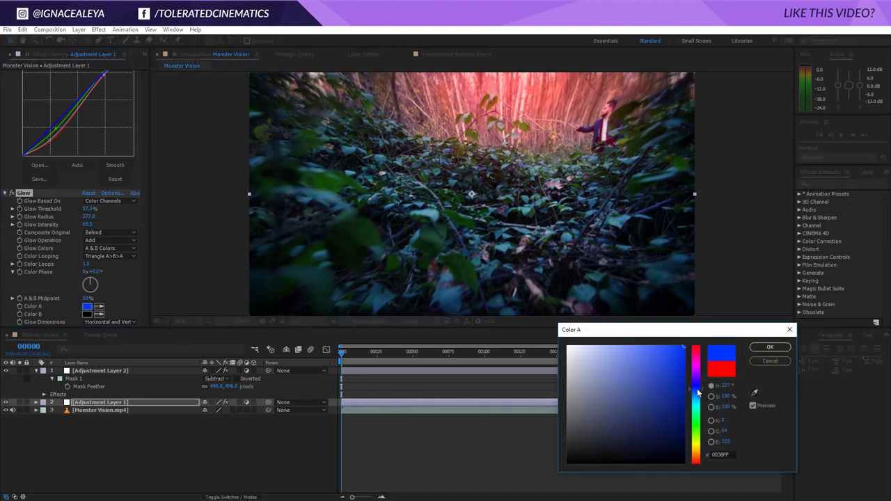
left_click(696, 399)
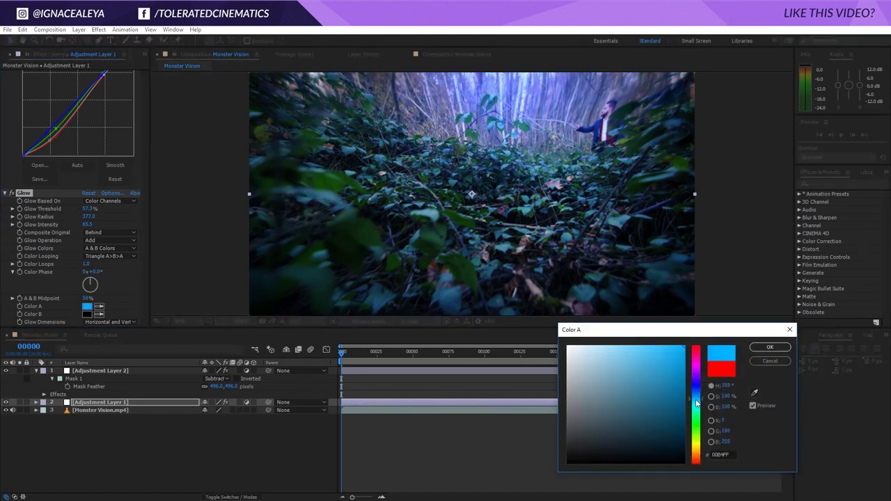
left_click(699, 426)
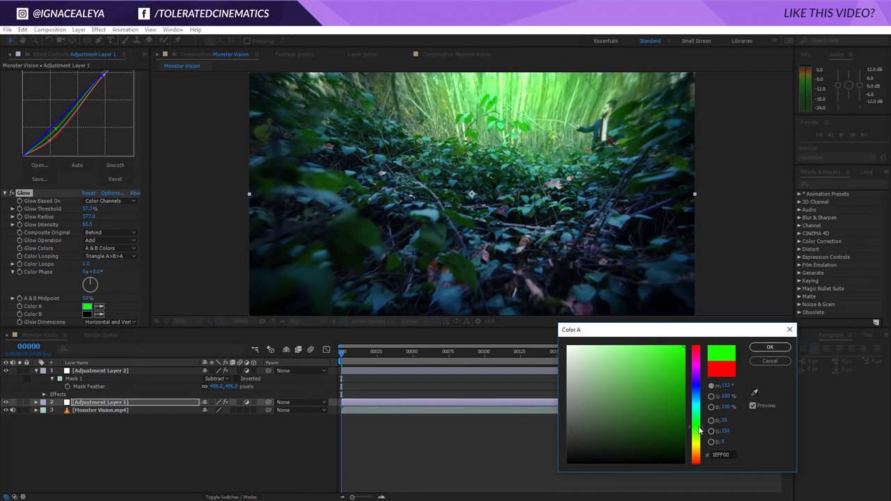
left_click(699, 439)
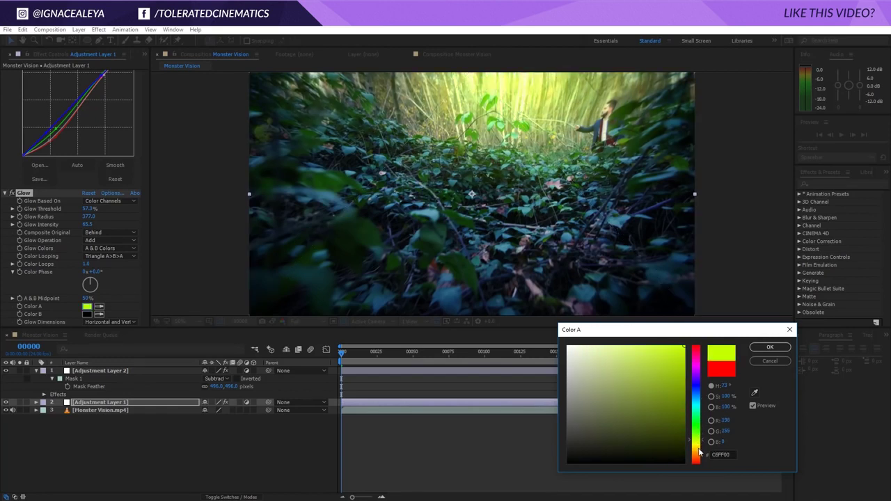
left_click(699, 449)
left_click(597, 346)
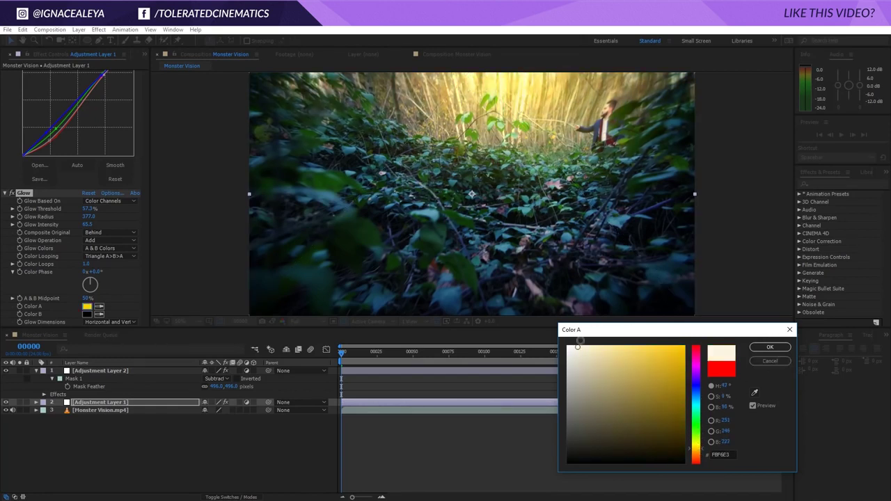
left_click_drag(694, 440, 696, 466)
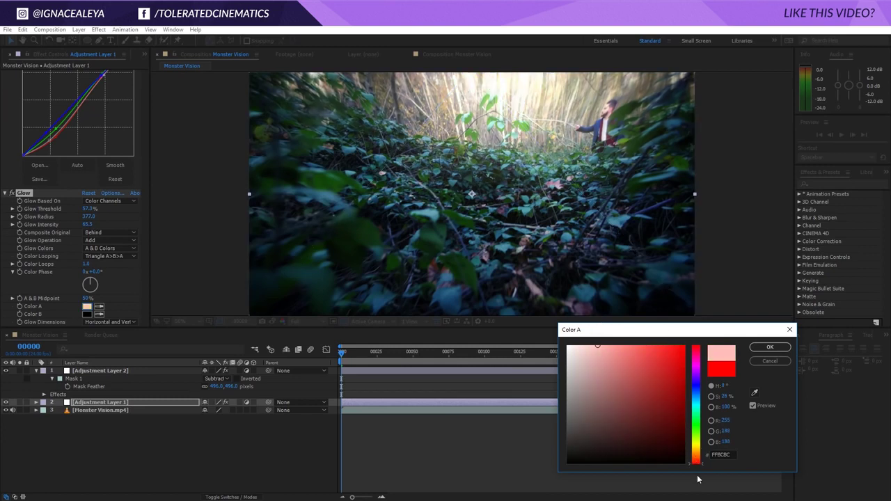
left_click(612, 346)
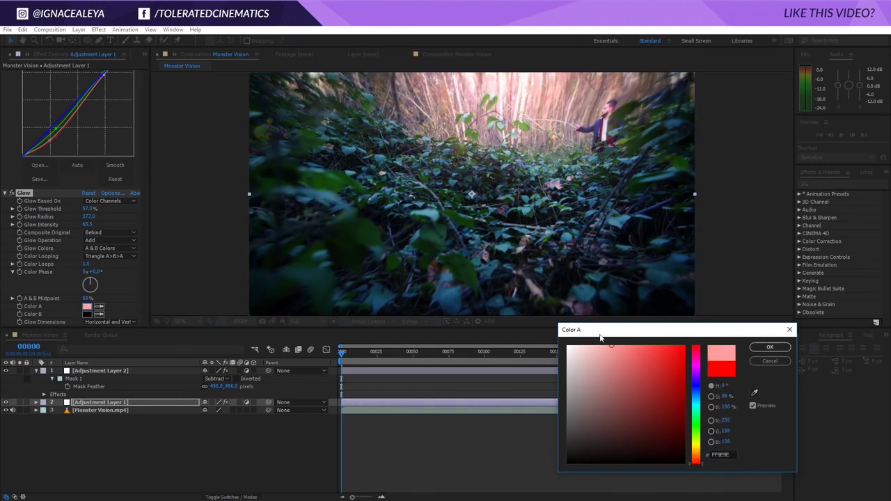
left_click(770, 346)
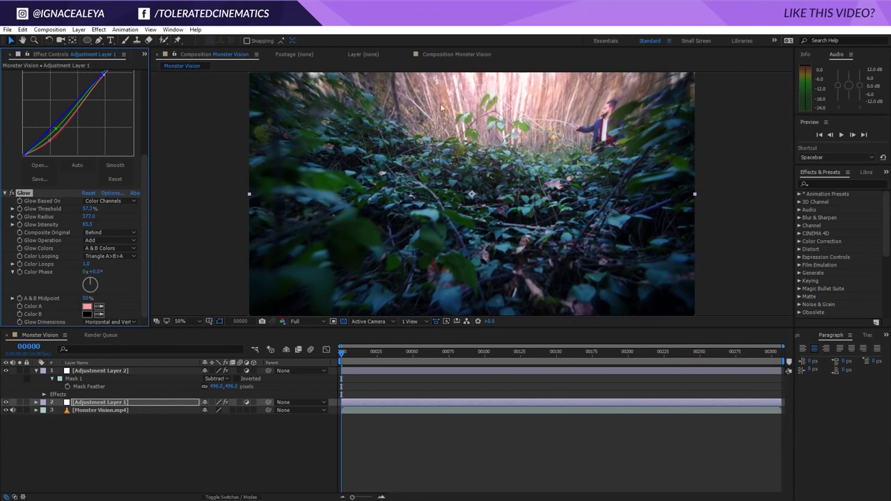
left_click(463, 355)
- Add an Unsharp Mask to Adjustment Layer 1 with Amount 150
left_click(605, 358)
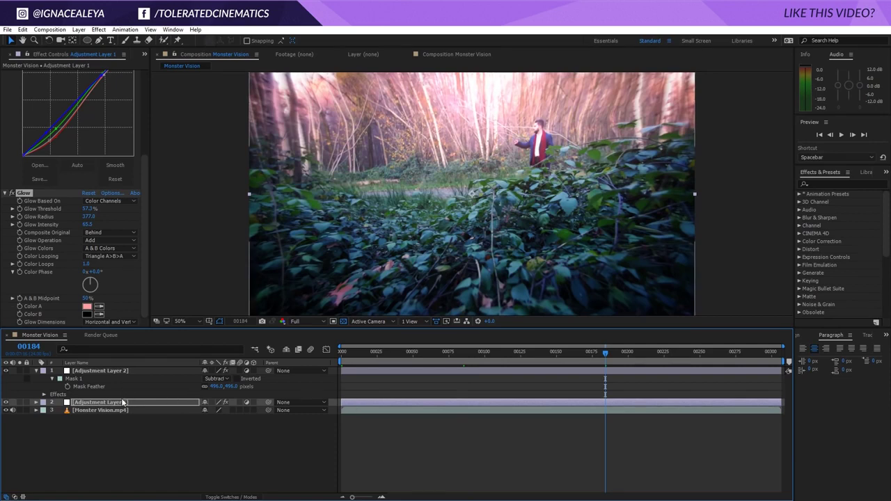
scroll(72, 78, "up", 3)
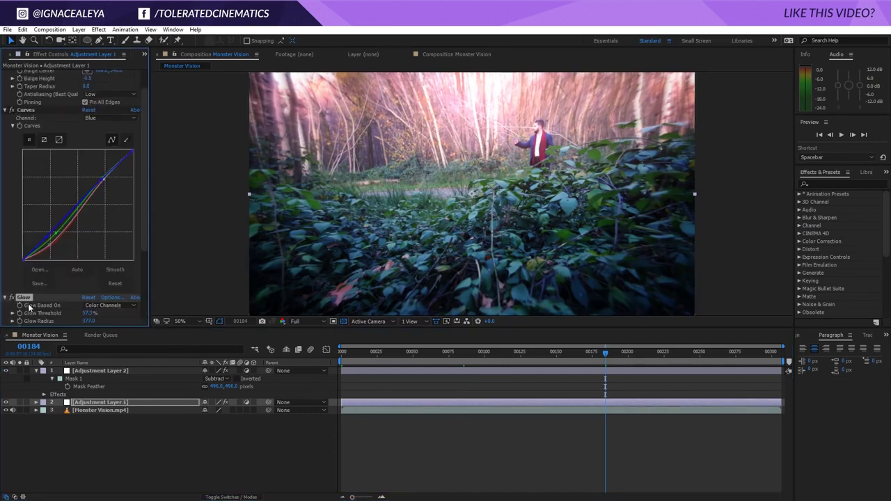
left_click(99, 30)
mouse_move(64, 96)
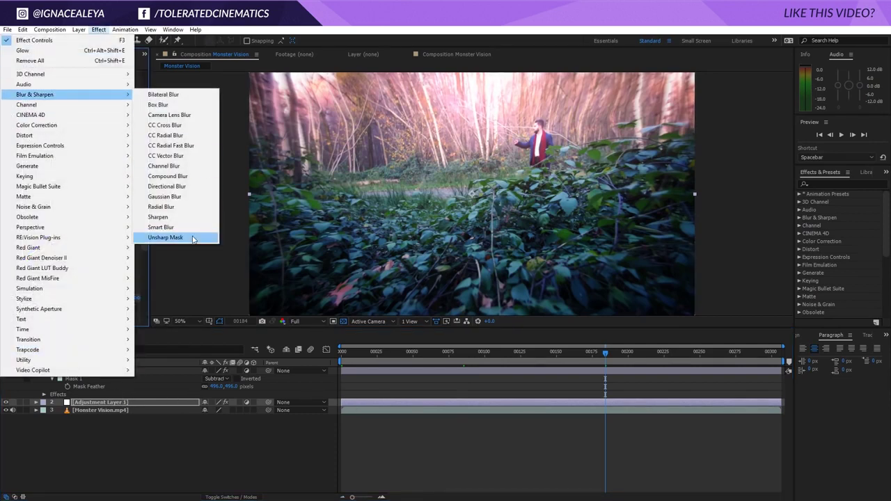
left_click(193, 238)
left_click(87, 306)
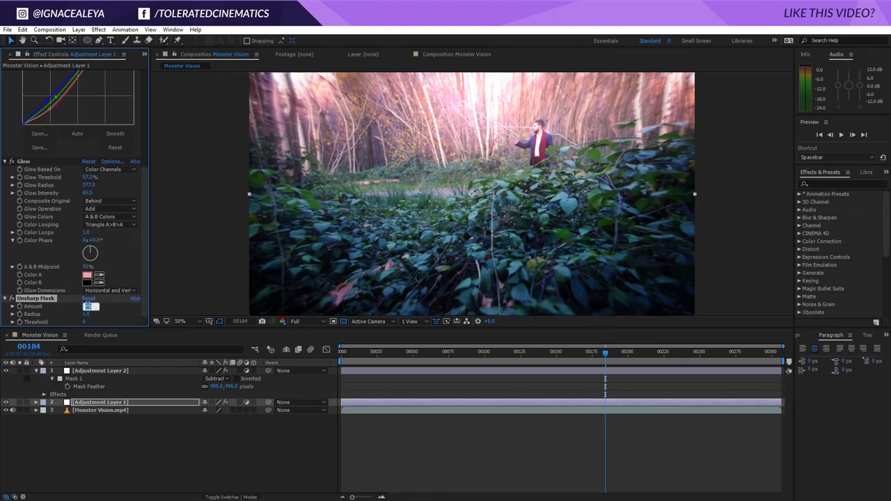
type("0")
key("Return")
- Duplicate the Unsharp Mask and set the copy to Radius 25, Amount 25
left_click(23, 30)
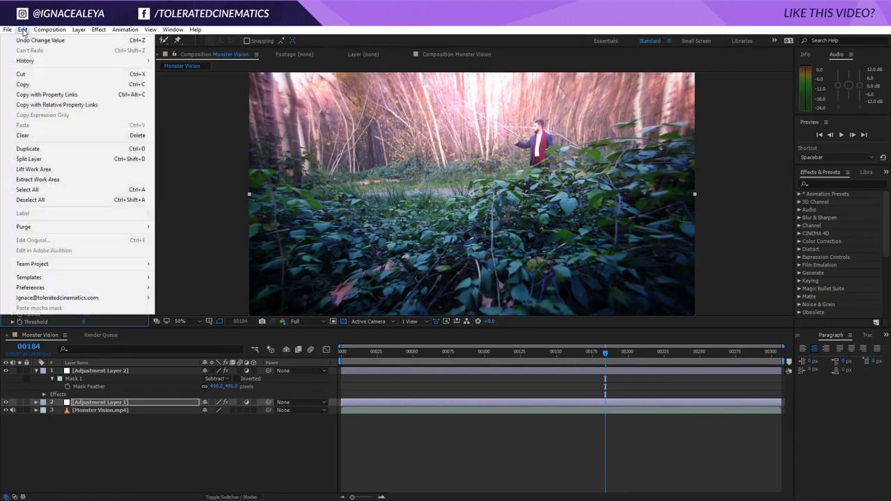
left_click(37, 149)
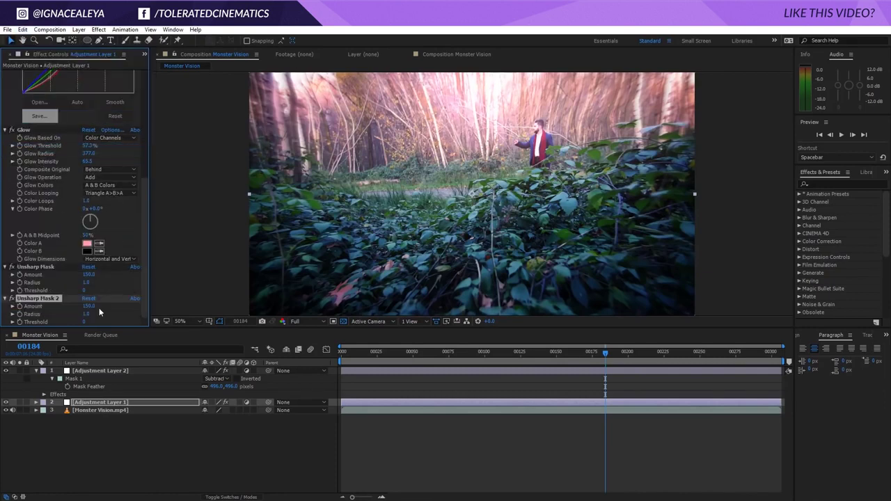
left_click_drag(86, 314, 88, 318)
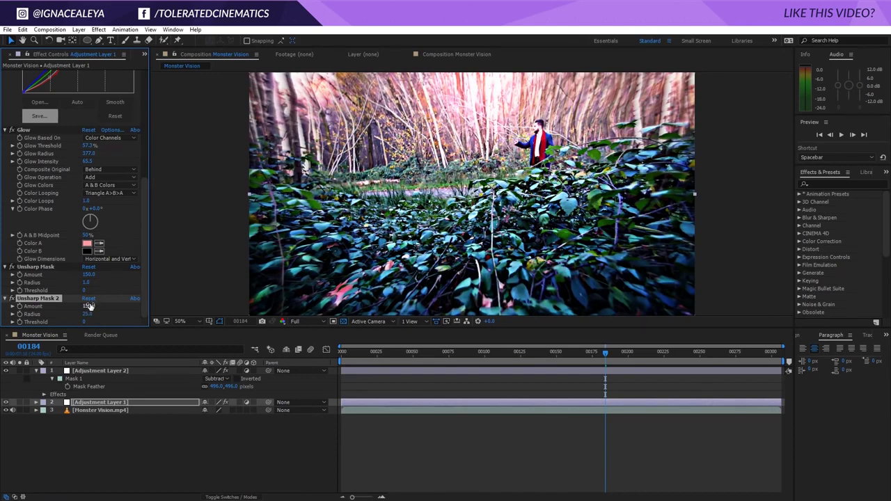
type("25")
key("Return")
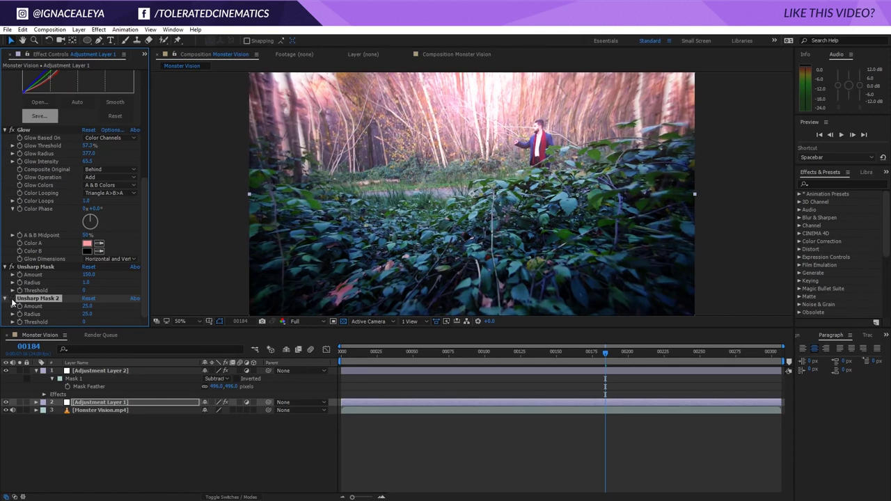
- Apply a Tint effect to Adjustment Layer 1 with Amount to Tint at 25%
left_click(99, 29)
mouse_move(50, 126)
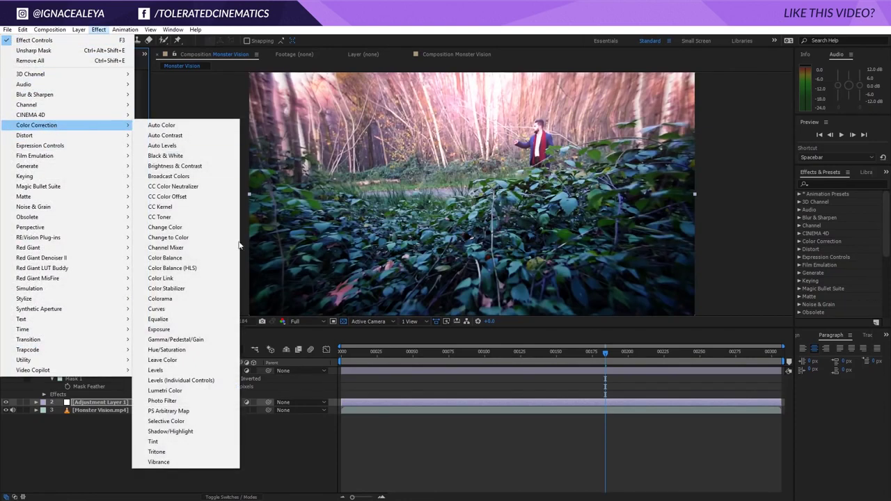
left_click(172, 442)
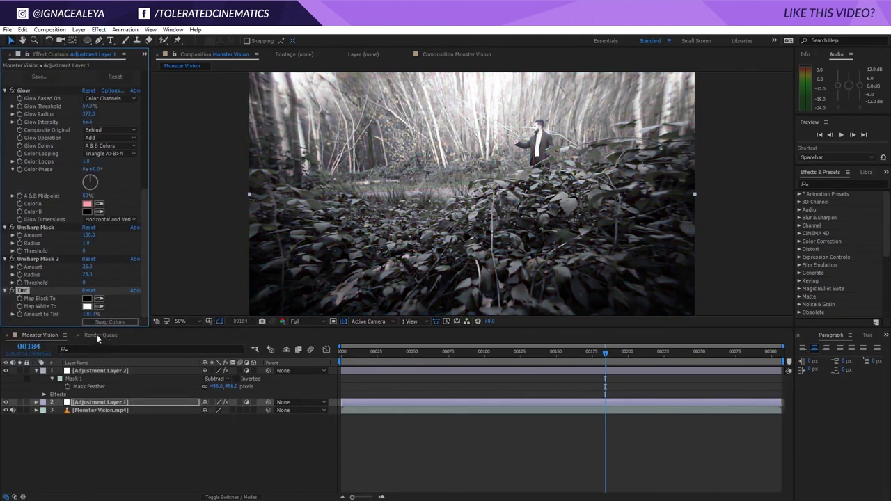
left_click_drag(89, 314, 50, 316)
left_click(87, 314)
key("Return")
- Set Adjustment Layer 2's Mask 1 Expansion to -132 pixels, then deselect and preview the vignette
left_click(81, 377)
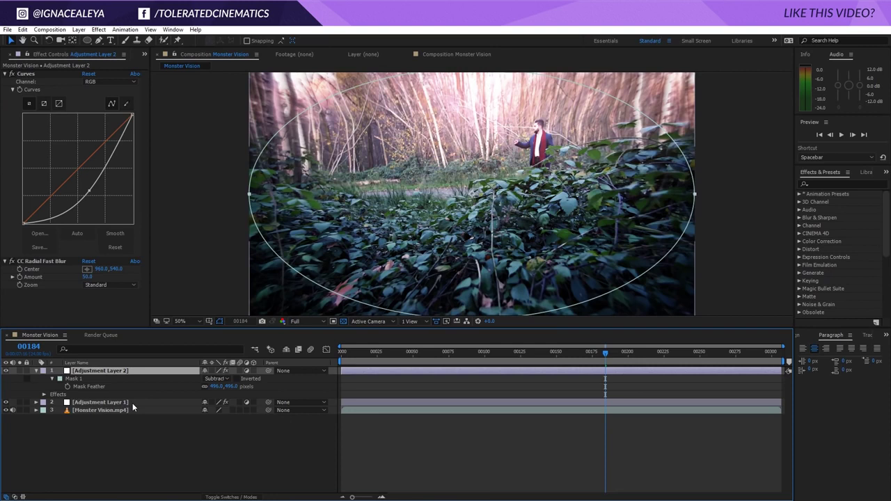
key("m")
key("m")
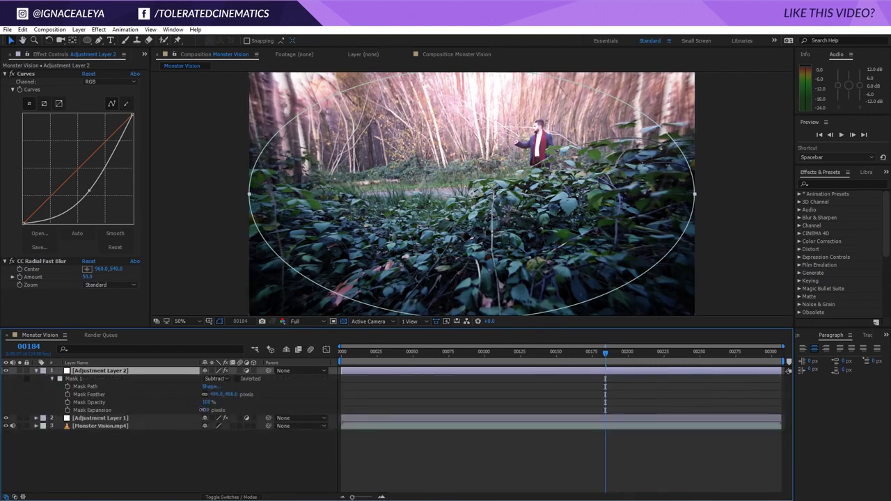
left_click_drag(207, 410, 167, 413)
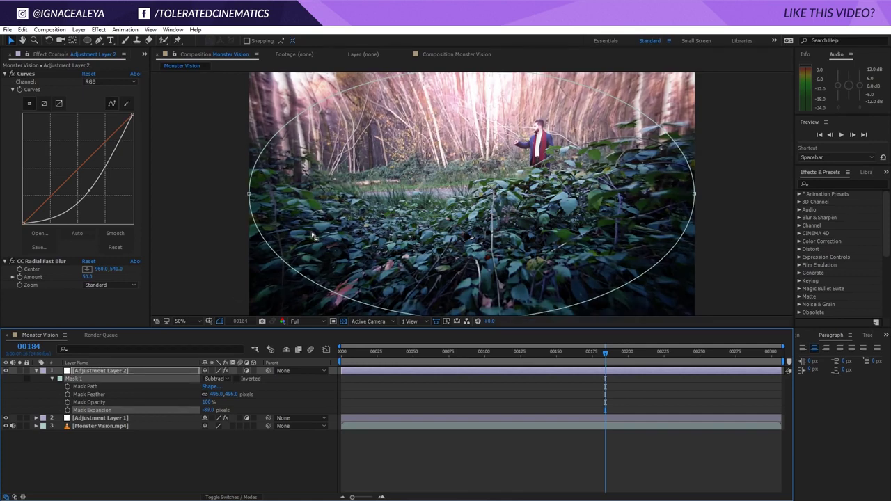
left_click(208, 410)
type("-132")
key("Return")
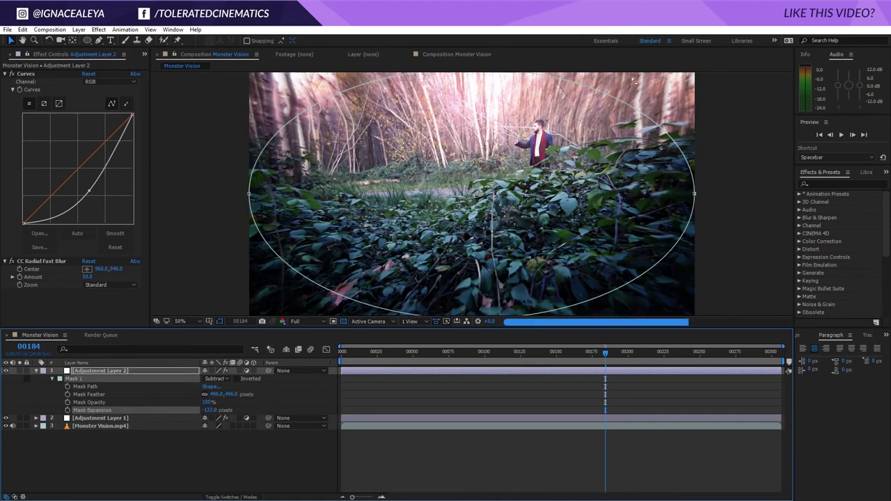
left_click(450, 463)
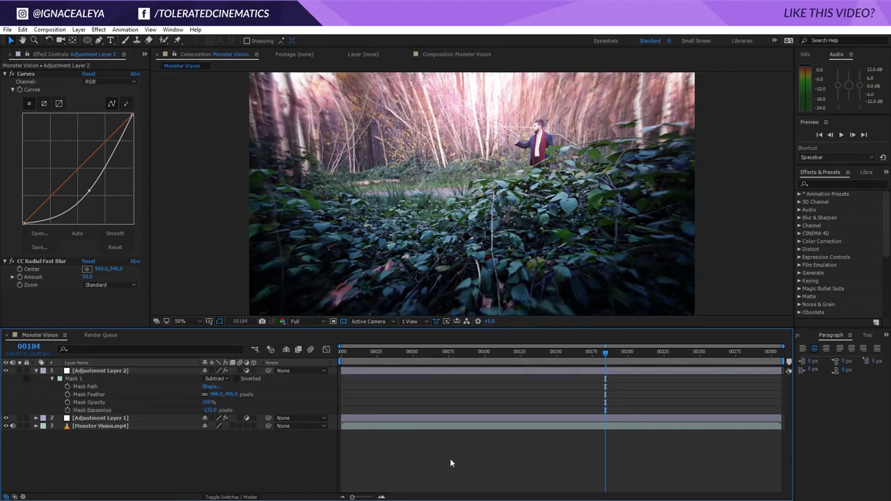
key("space")
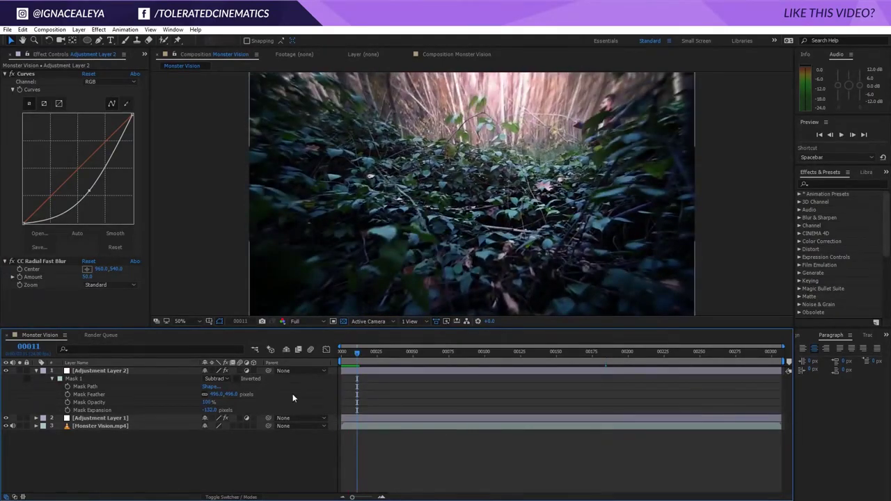
- Create a top adjustment layer named Camera Shake and search Effects & Presets for 'wiggle'
left_click(37, 371)
right_click(183, 445)
mouse_move(209, 353)
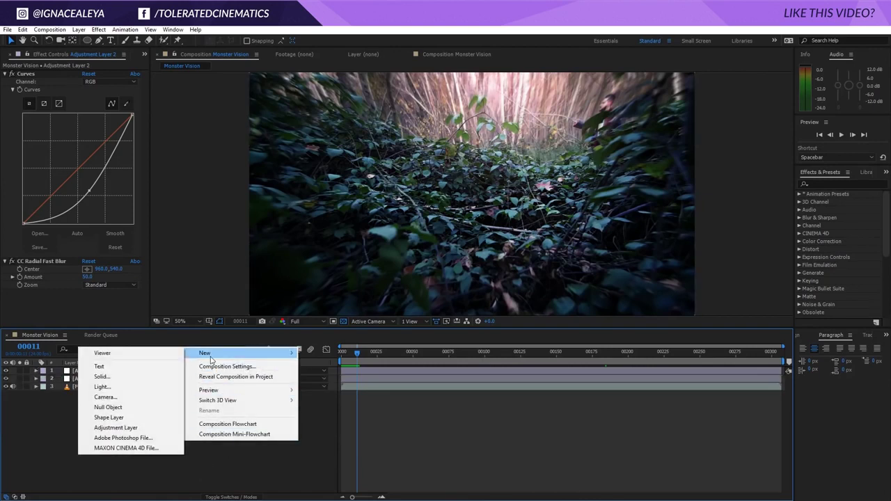
left_click(123, 429)
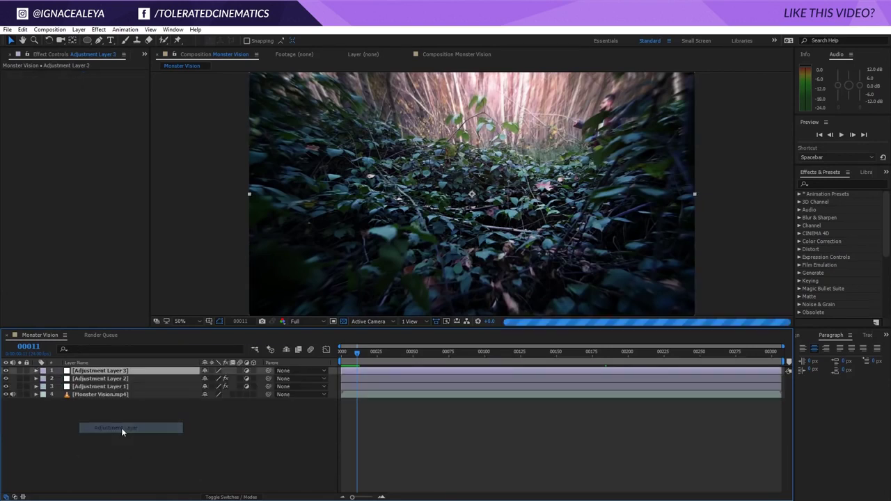
key("Return")
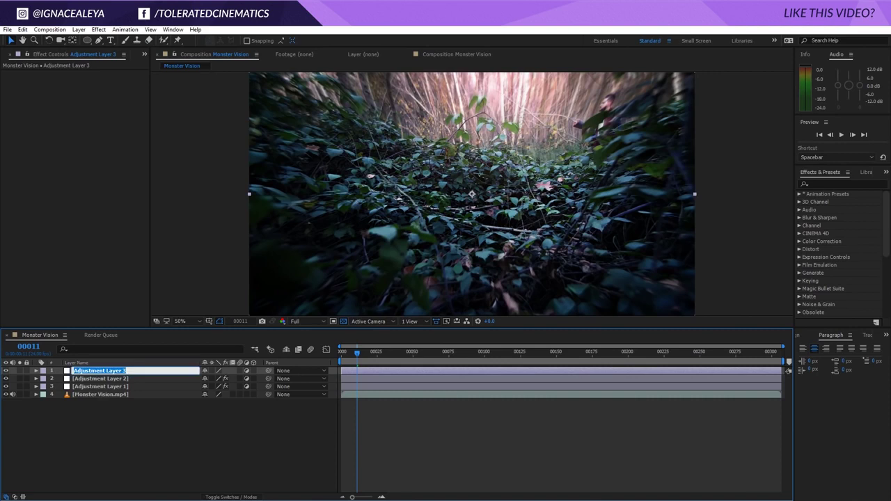
type("Ghake")
key("Return")
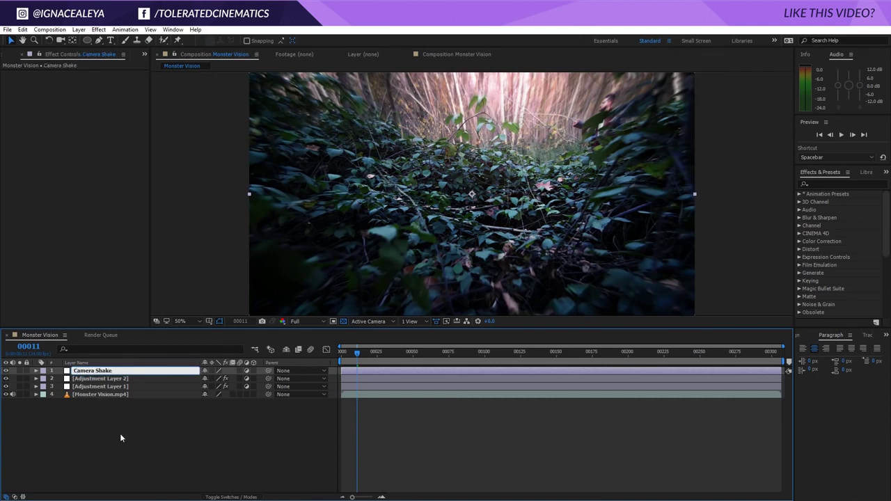
left_click(823, 184)
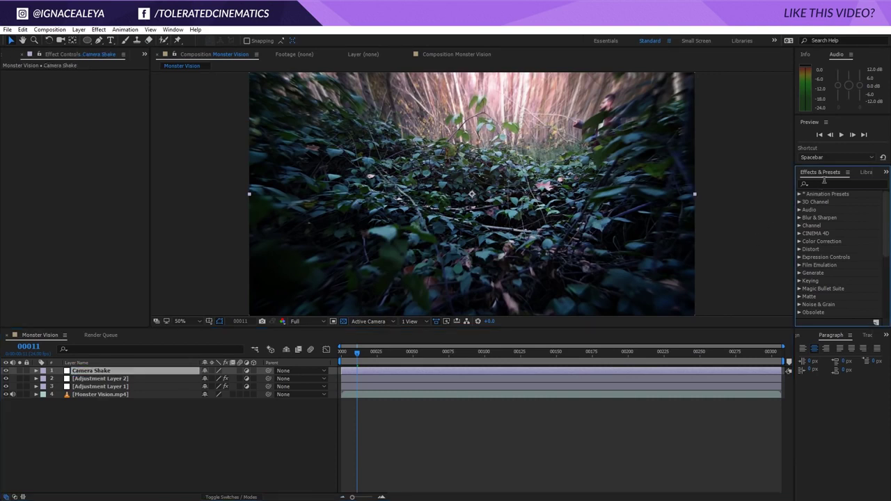
type("wiggle")
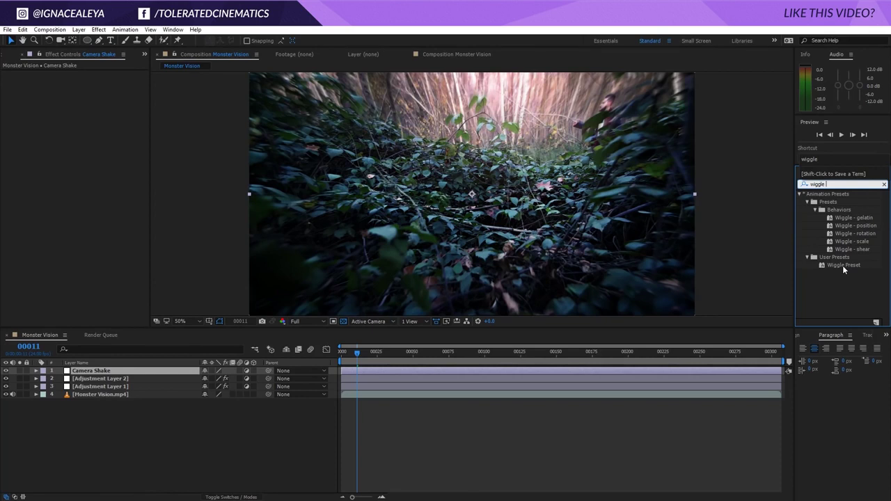
- Apply the Wiggle Preset to Camera Shake with Frequency 5 and preview the shake
left_click_drag(843, 266, 106, 370)
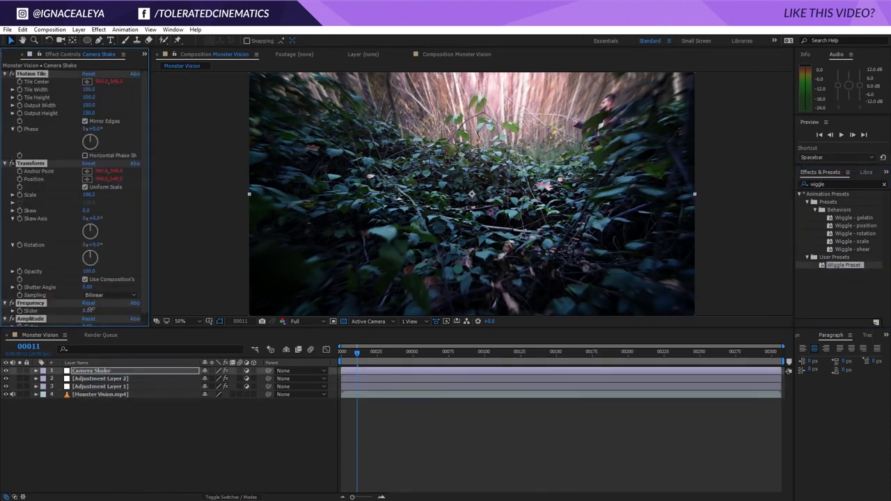
left_click(87, 310)
key("Return")
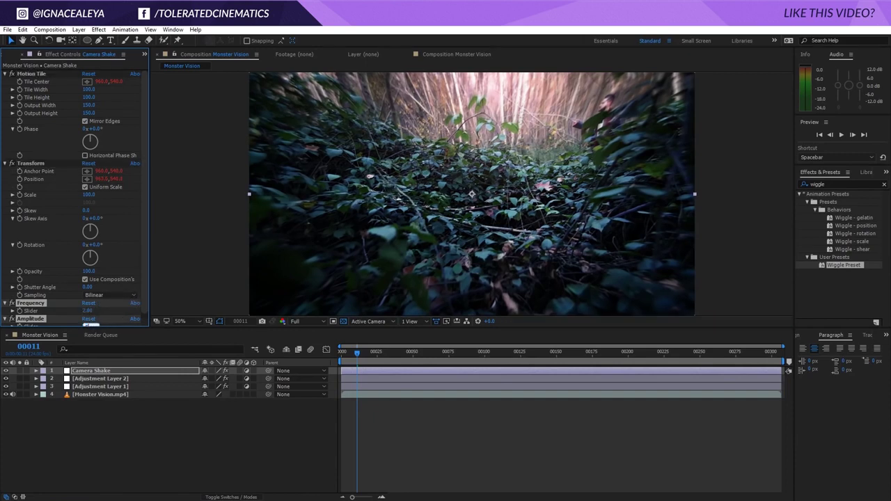
key("space")
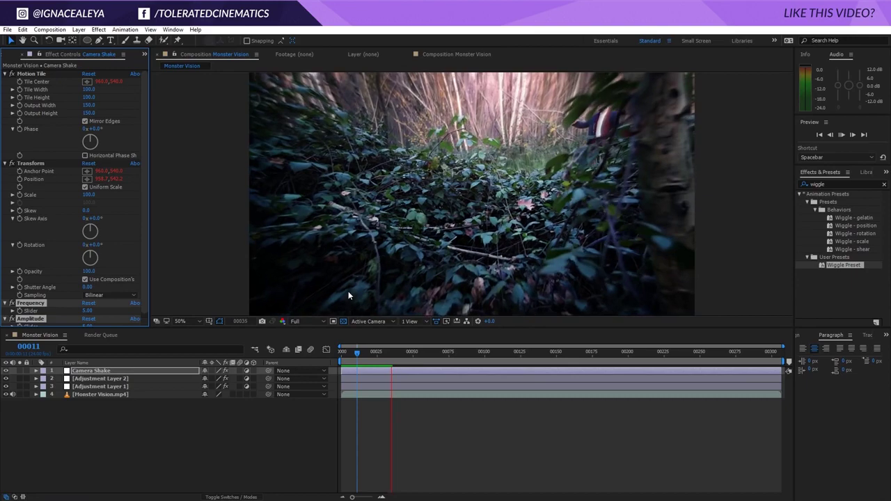
- Stop the preview at frame 00213 and select Adjustment Layer 1
key("space")
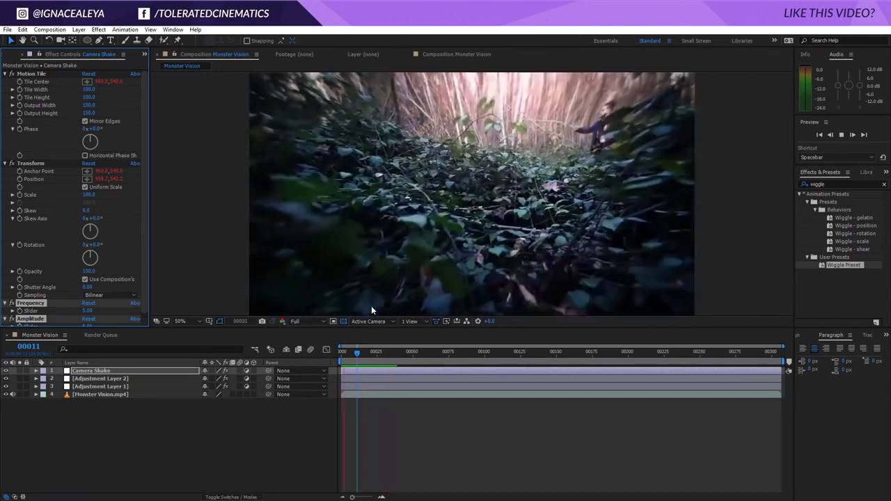
left_click(371, 353)
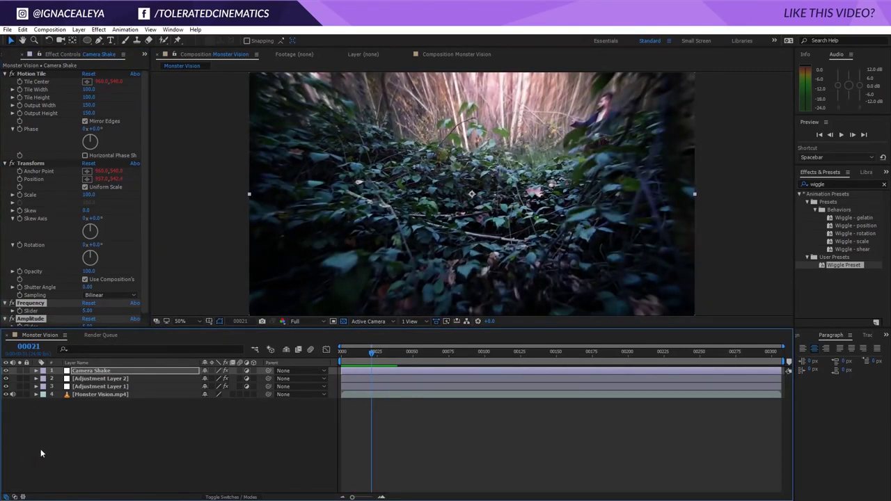
left_click(647, 352)
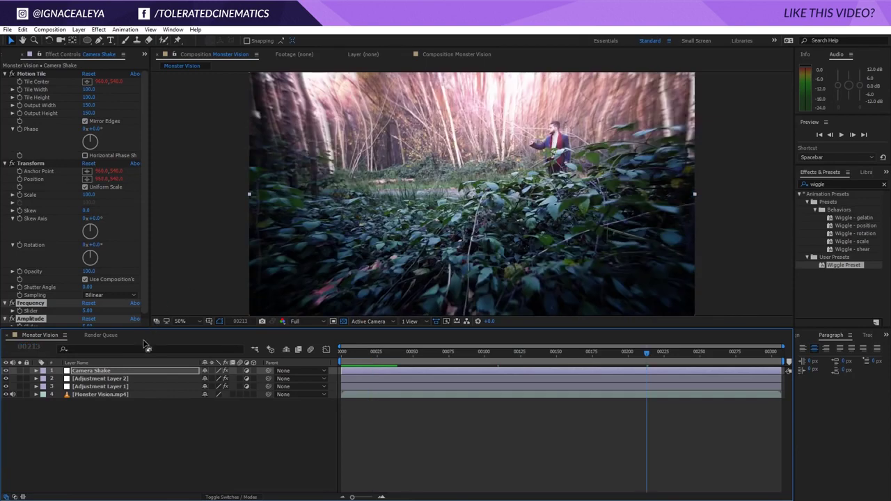
left_click(117, 387)
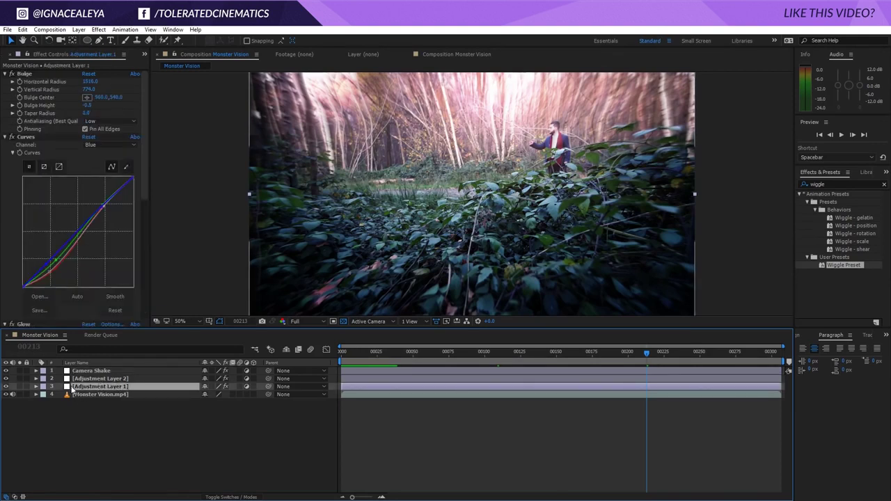
- Add Colorama to Adjustment Layer 1 and try its Negative preset palette
left_click(98, 29)
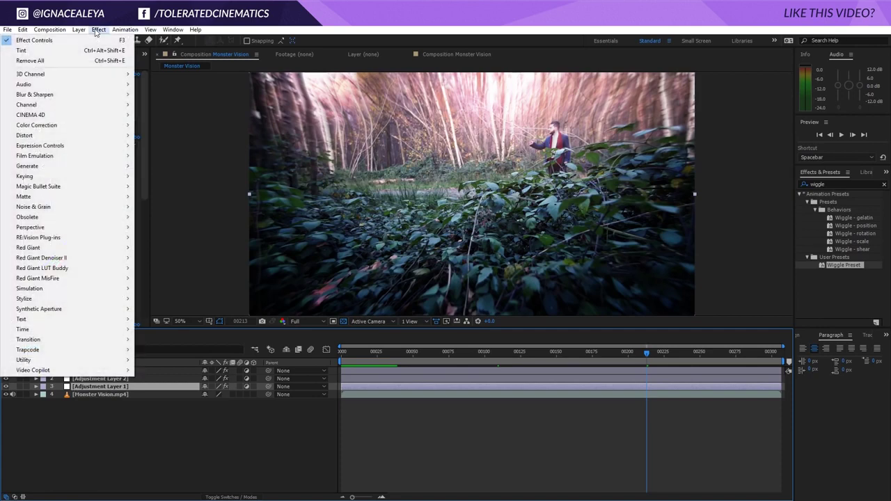
mouse_move(69, 126)
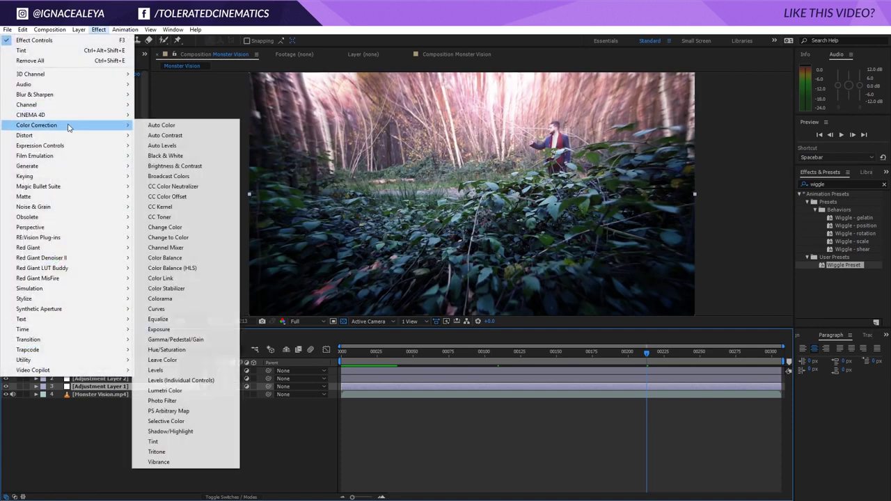
left_click(184, 301)
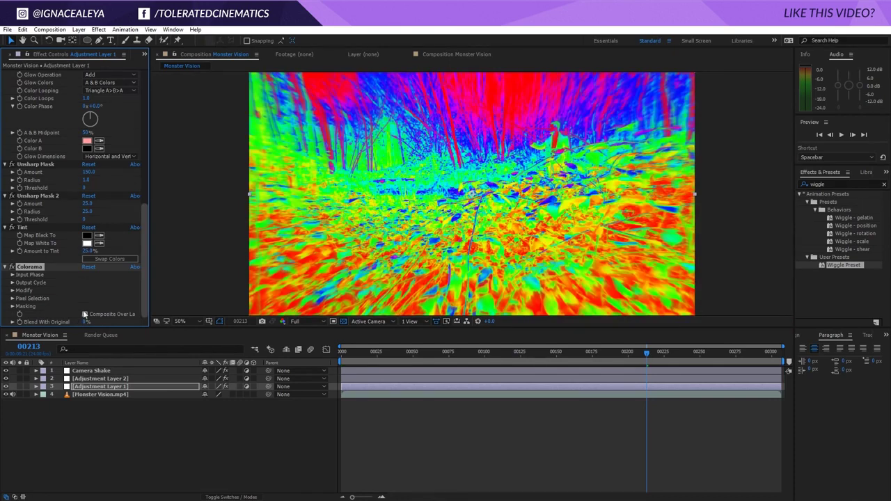
left_click(12, 282)
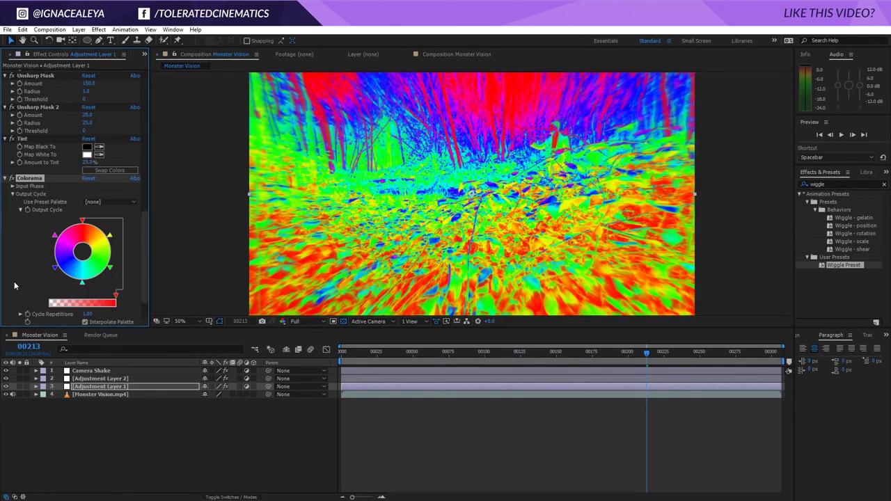
left_click(105, 205)
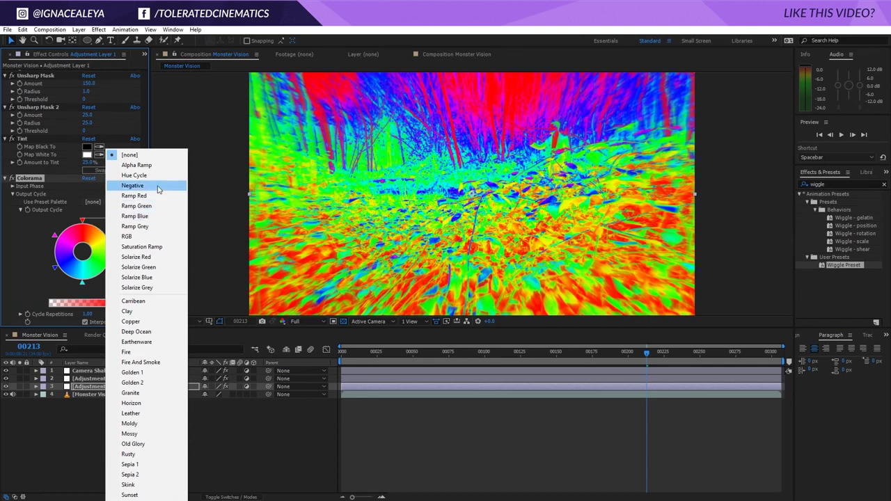
left_click(157, 186)
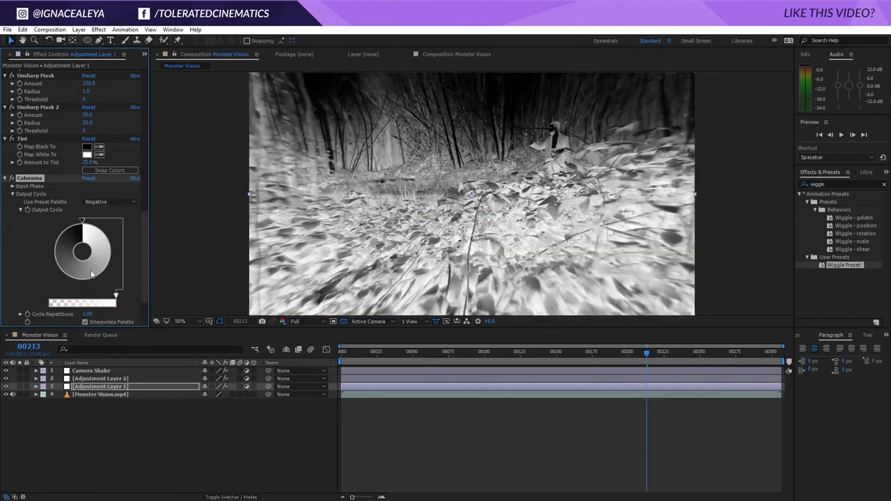
- Try the Solarize Green and Solarize Grey palettes, then select Colorama for removal
left_click(106, 201)
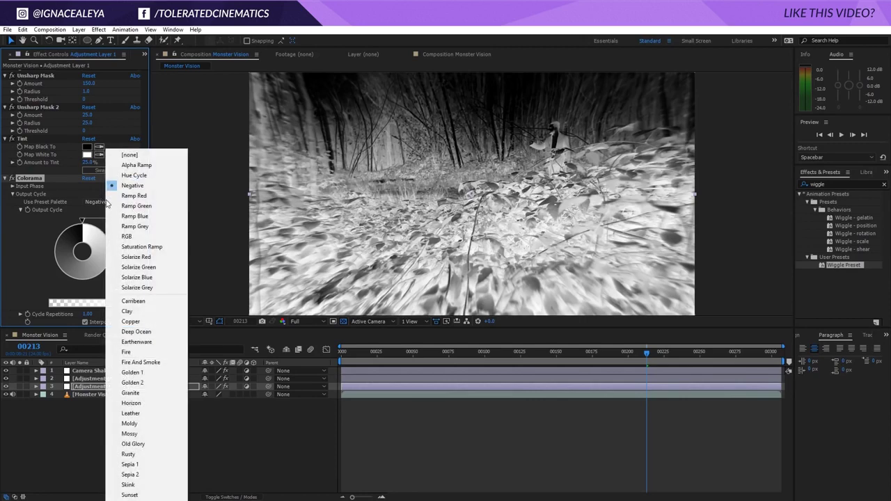
left_click(138, 268)
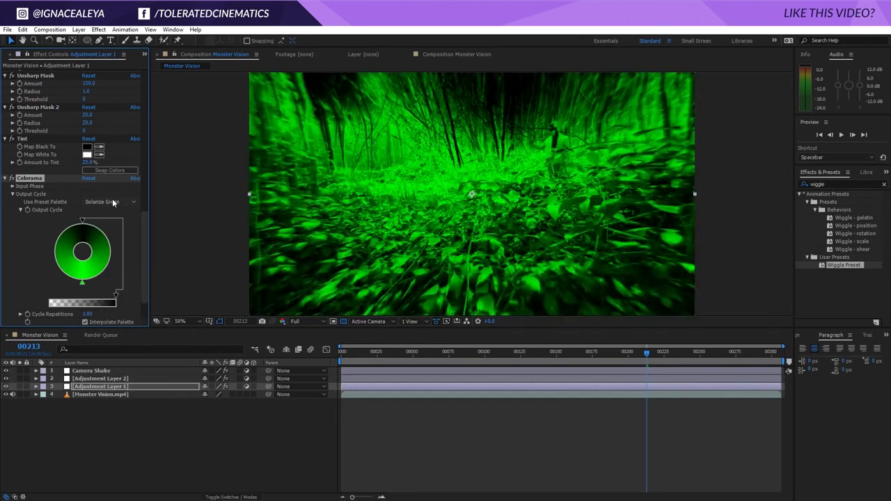
left_click(113, 202)
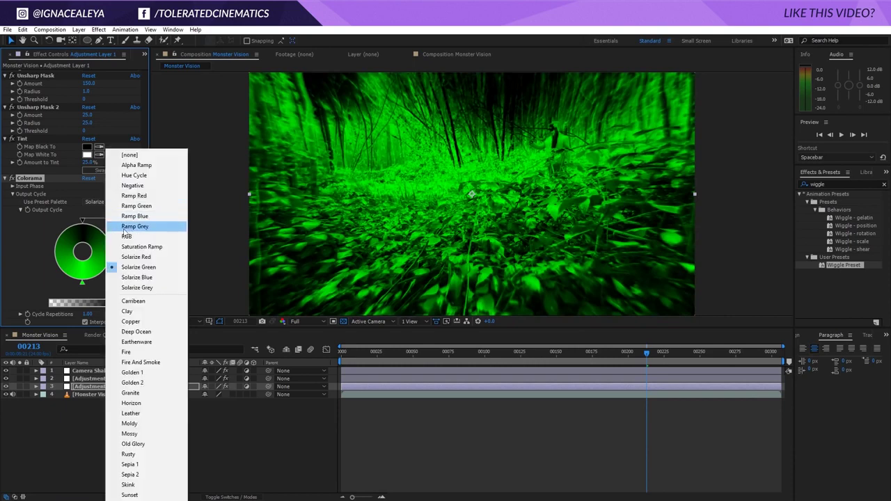
left_click(124, 287)
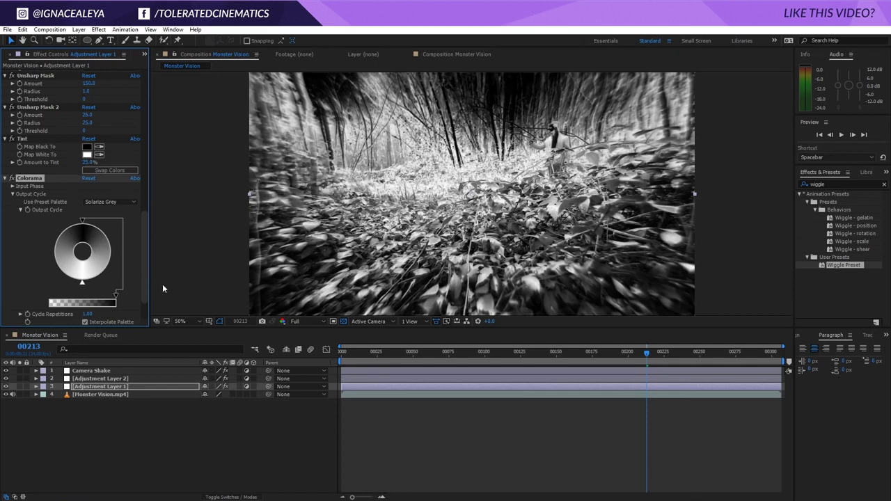
left_click(104, 202)
- Remove Colorama from Adjustment Layer 1 and duplicate the Monster Vision.mp4 layer
left_click(124, 395)
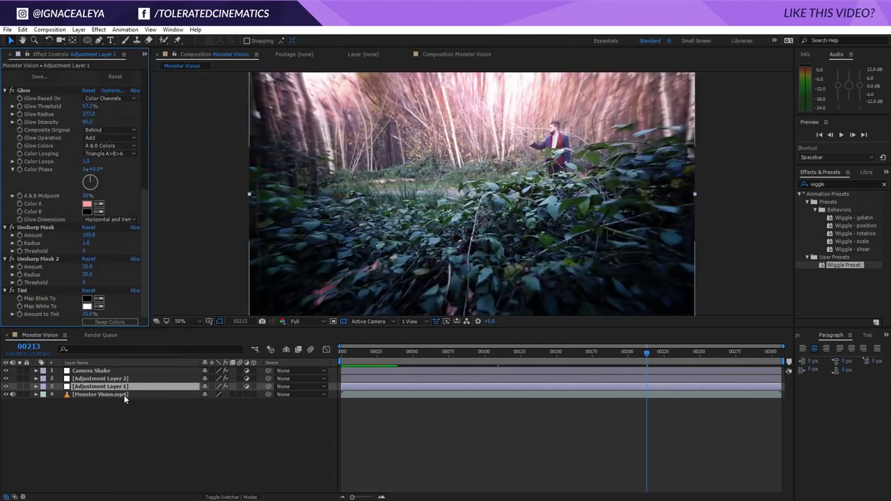
left_click(124, 394)
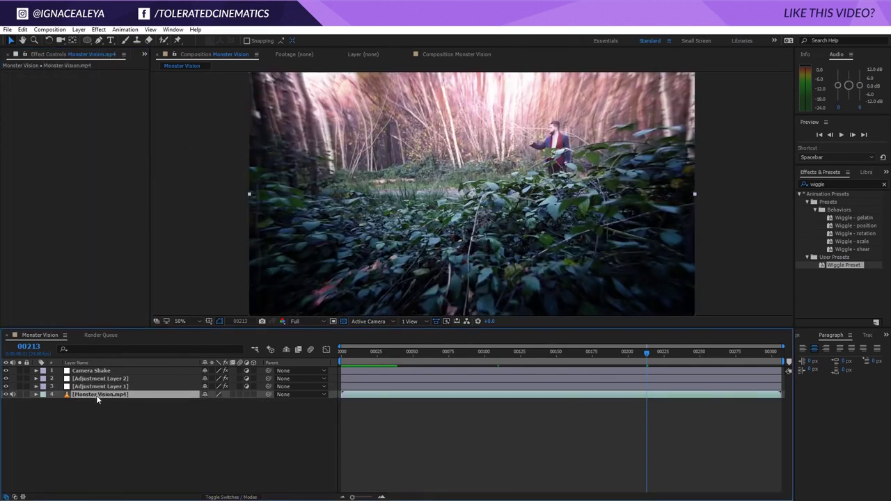
left_click(22, 29)
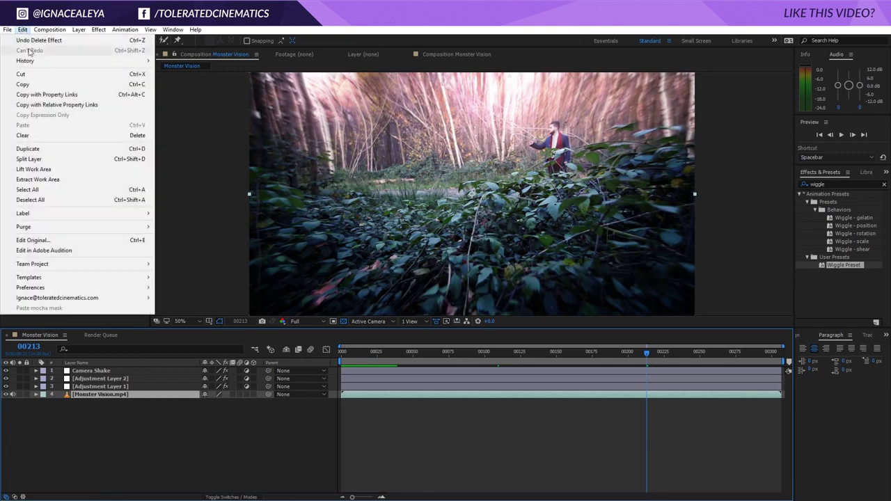
left_click(32, 149)
- Apply Colorama with the Fire And Smoke palette to the duplicated footage
left_click(98, 29)
mouse_move(48, 127)
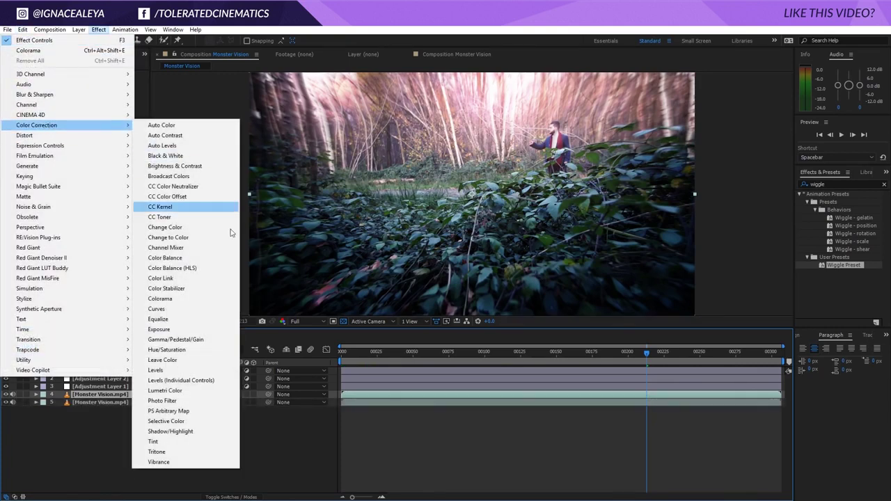
left_click(156, 300)
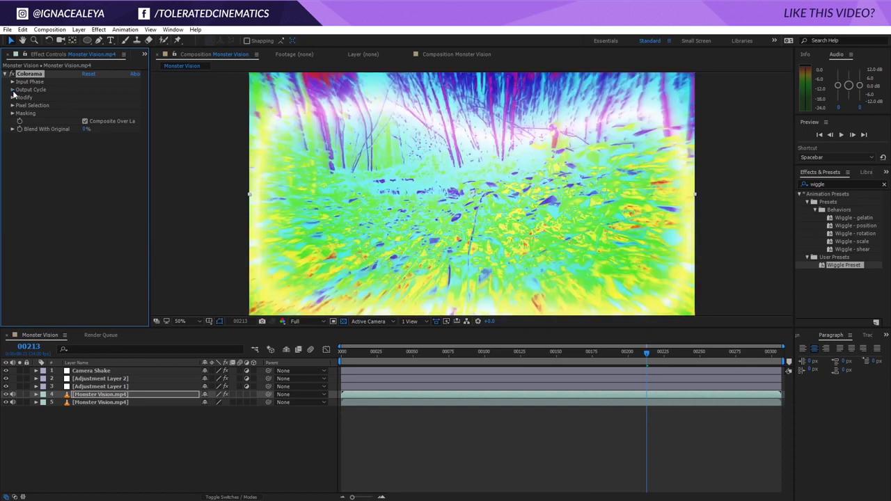
left_click(12, 90)
left_click(129, 98)
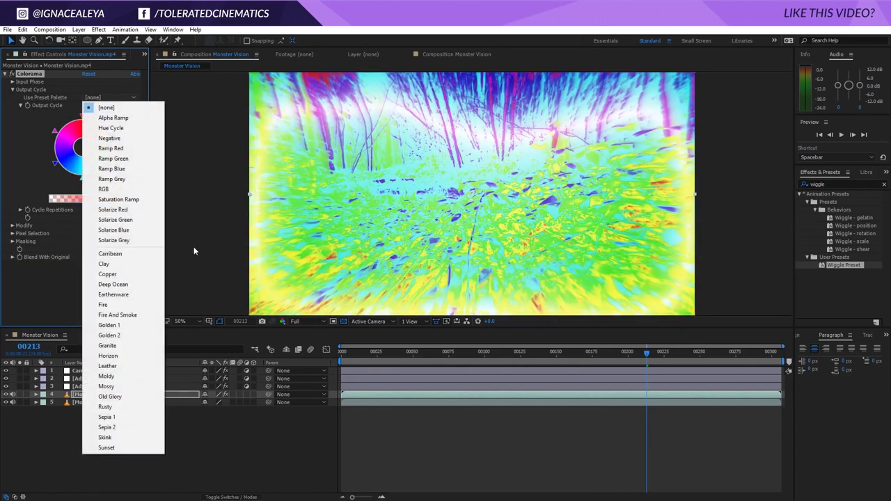
left_click(130, 314)
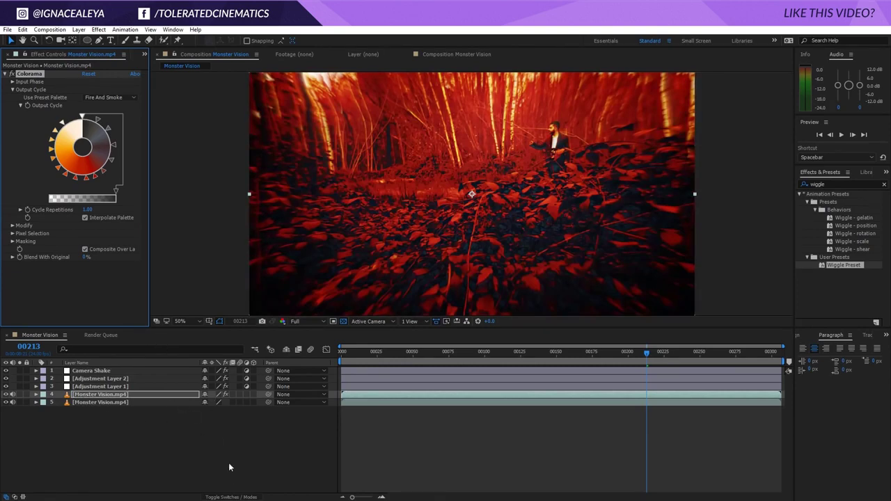
left_click(231, 497)
- Cycle the red copy's blend mode from Darken onward until it settles on Soft Light
left_click(213, 395)
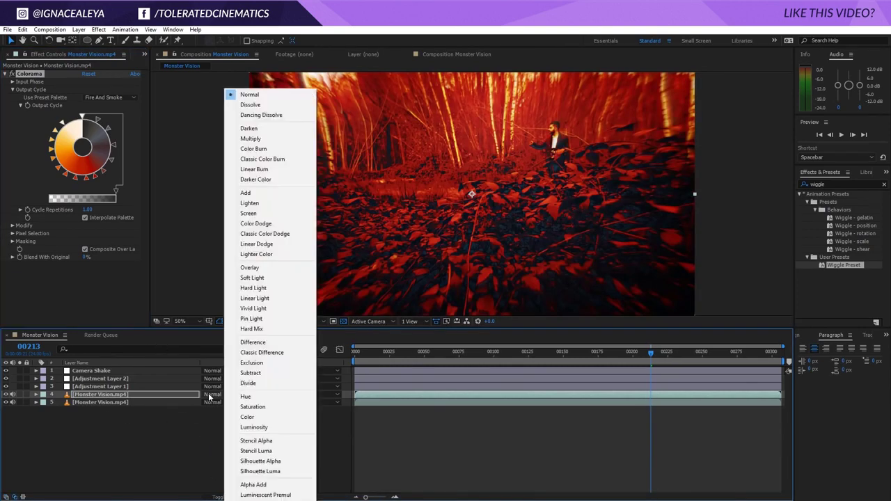
left_click(267, 129)
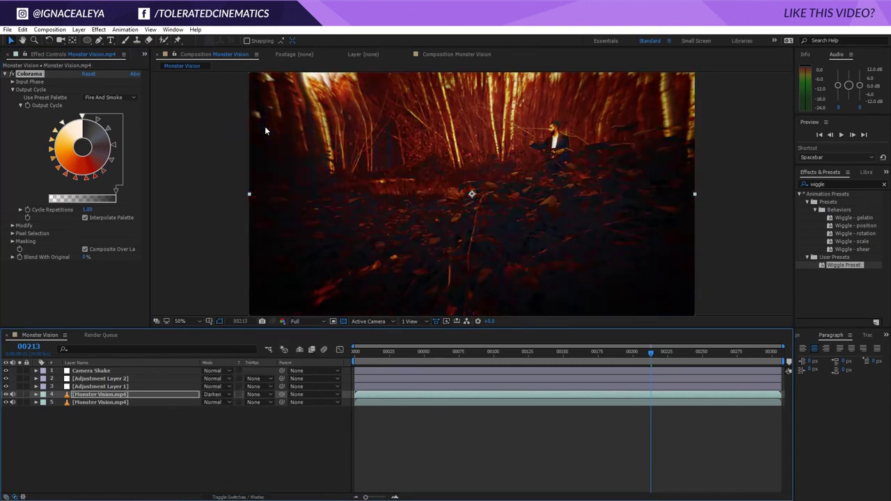
key("shift+equal")
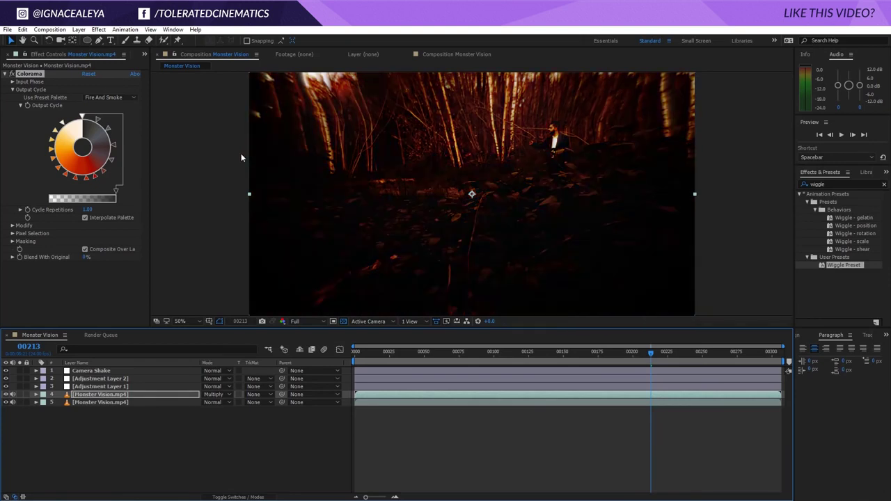
key("shift+equal")
key("shift+equal")
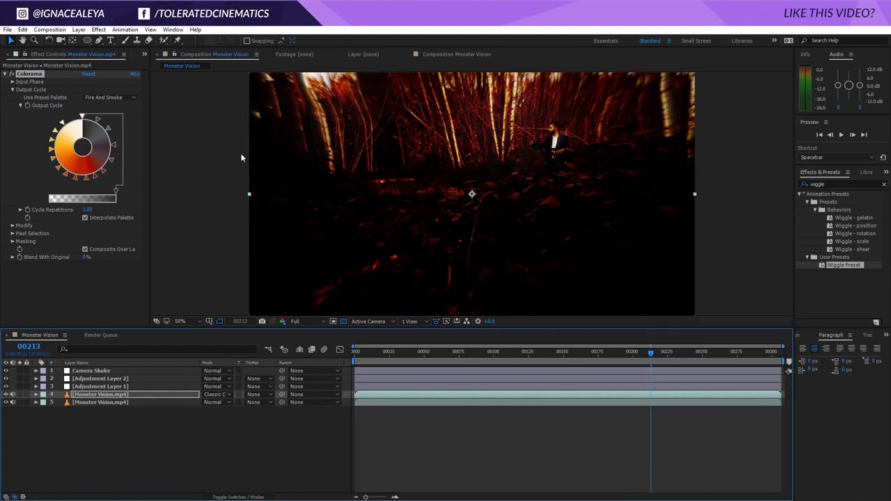
key("shift+equal")
key("shift+equal")
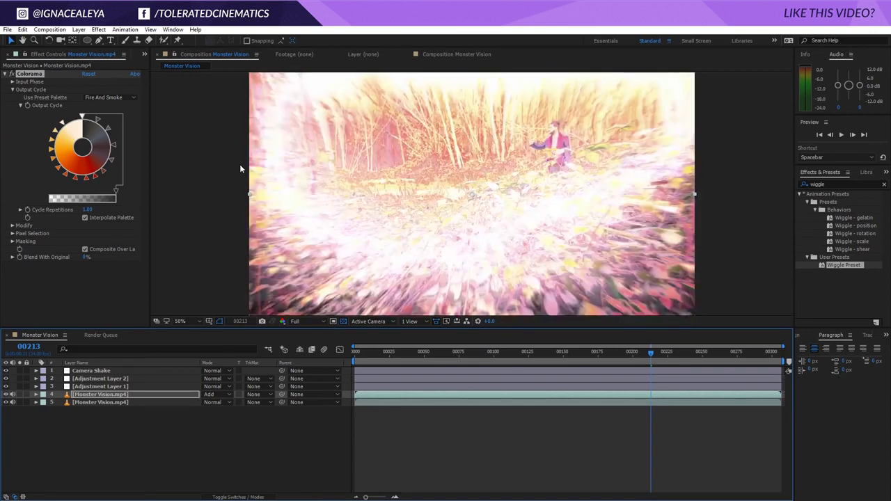
key("shift+equal")
key("shift+equal")
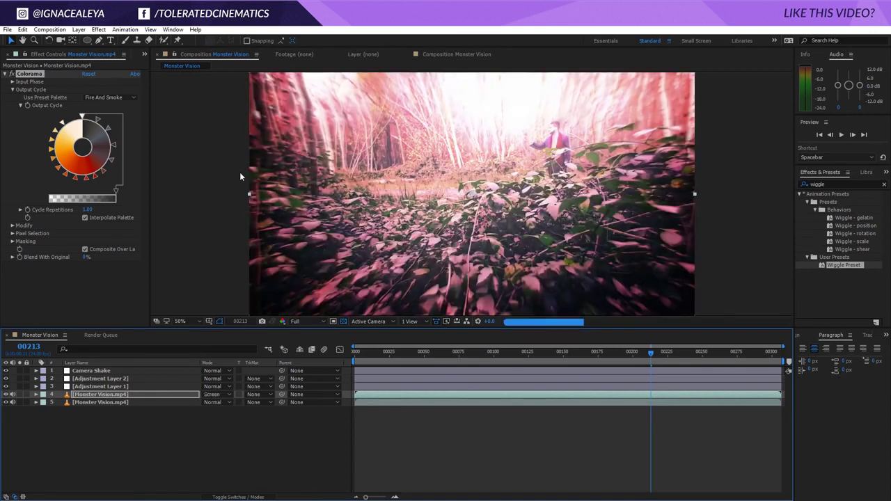
key("shift+equal")
key("shift+equal")
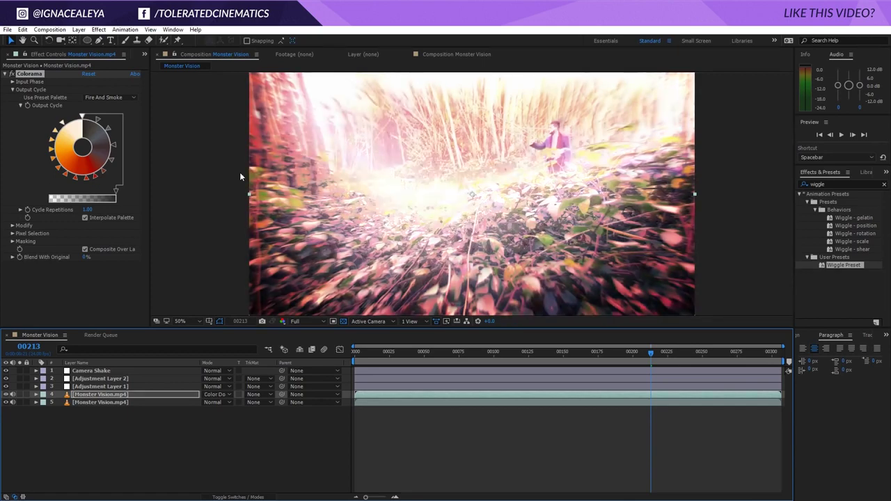
key("shift+equal")
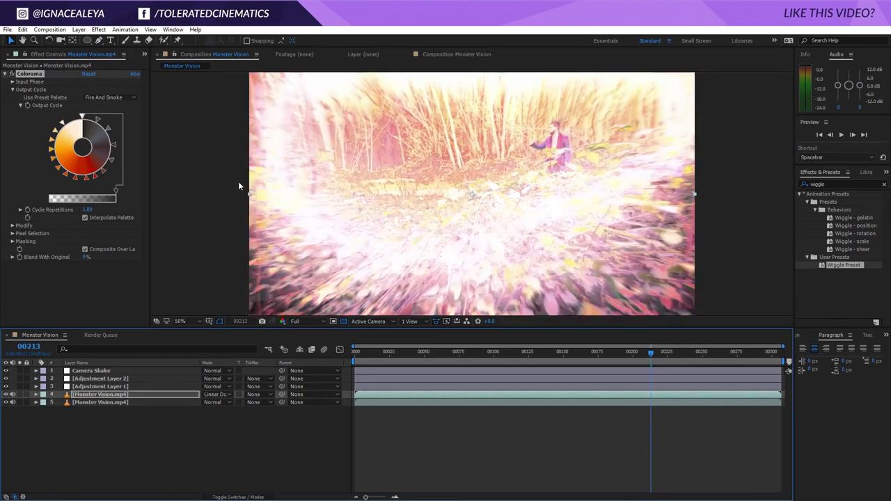
key("shift+equal")
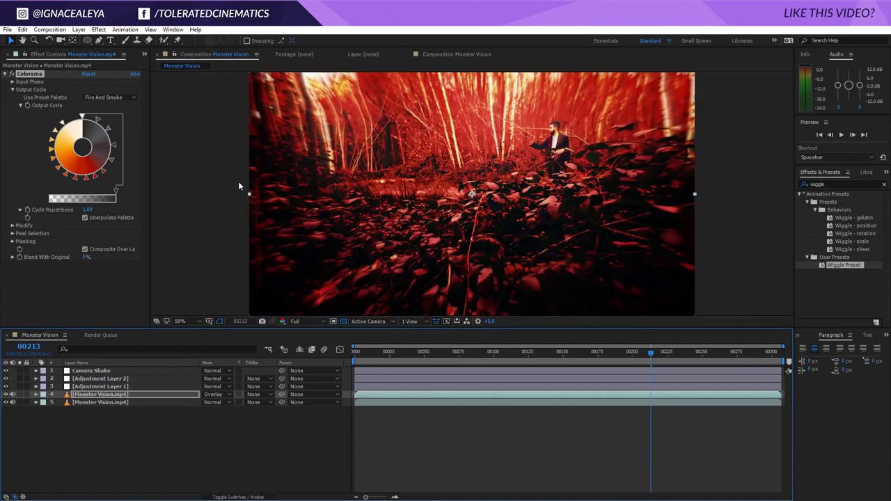
key("shift+equal")
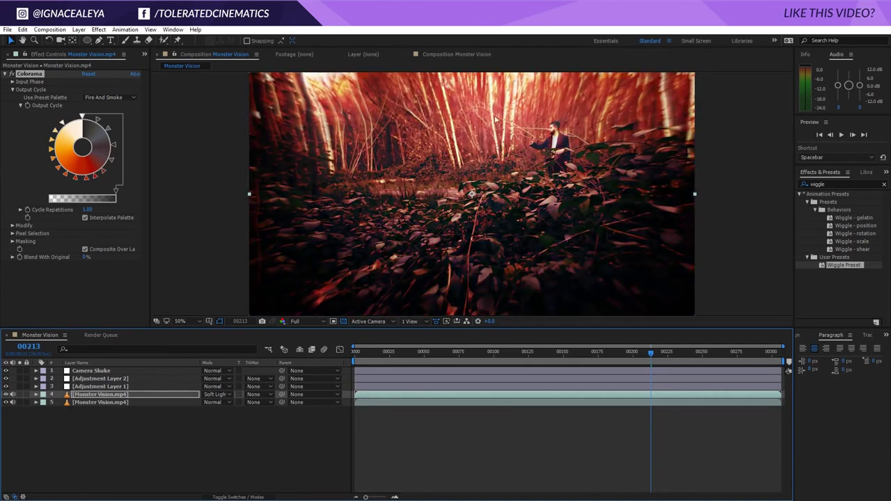
left_click(160, 397)
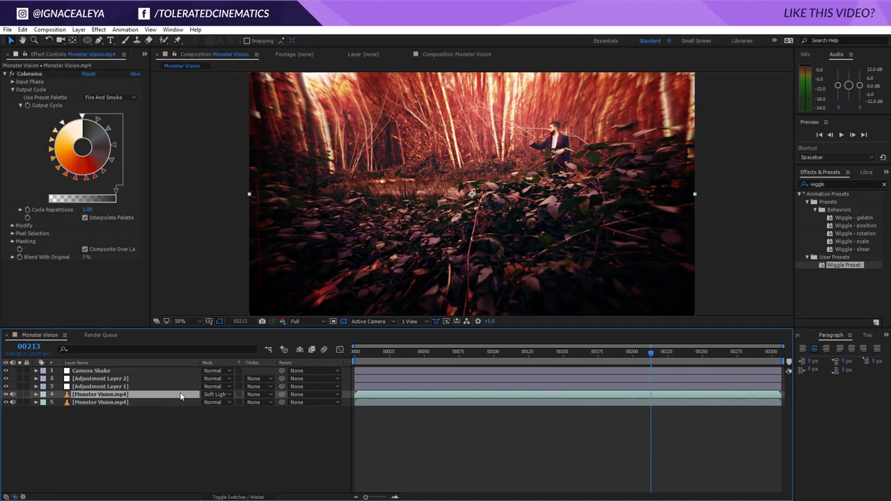
- Set the red copy's Opacity to 50%
key("t")
left_click(204, 403)
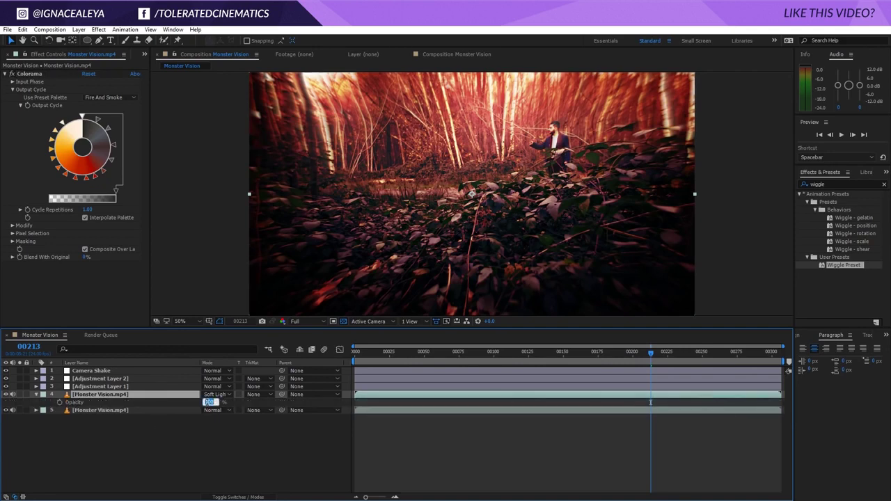
type("35")
key("Return")
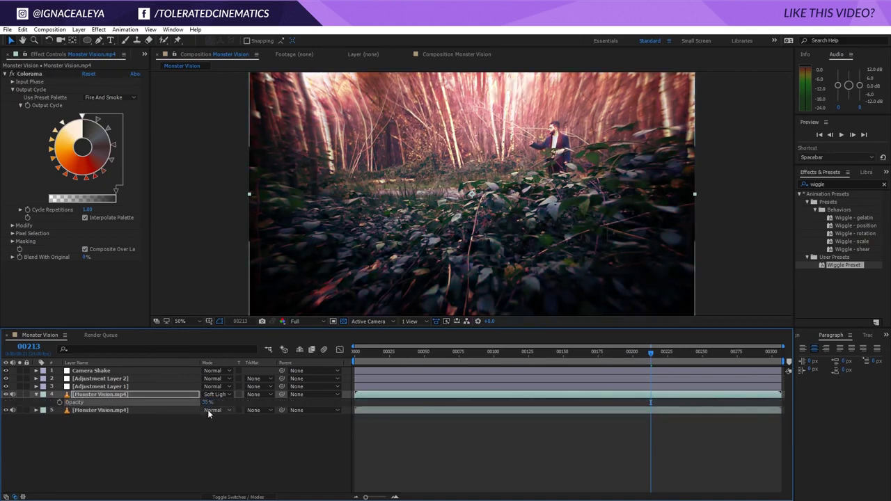
left_click(204, 403)
type("50")
key("Return")
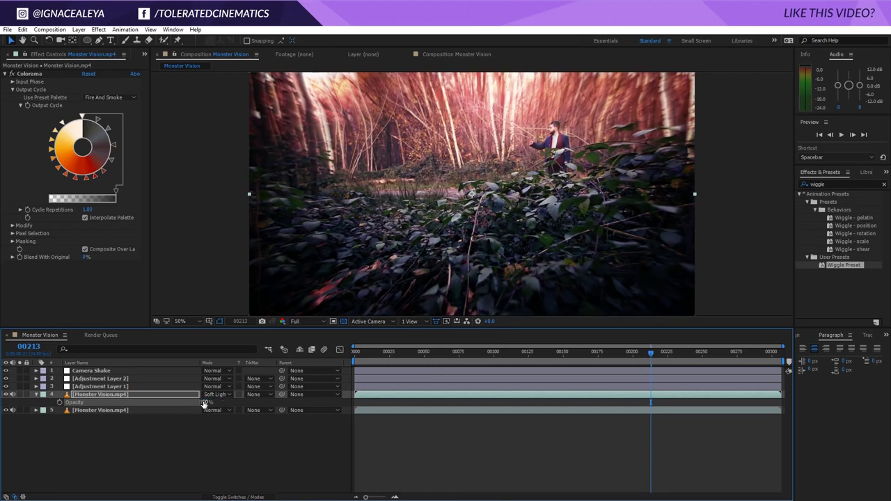
- Toggle the red copy's visibility to compare, then move to frame 00263
left_click(202, 465)
left_click(5, 394)
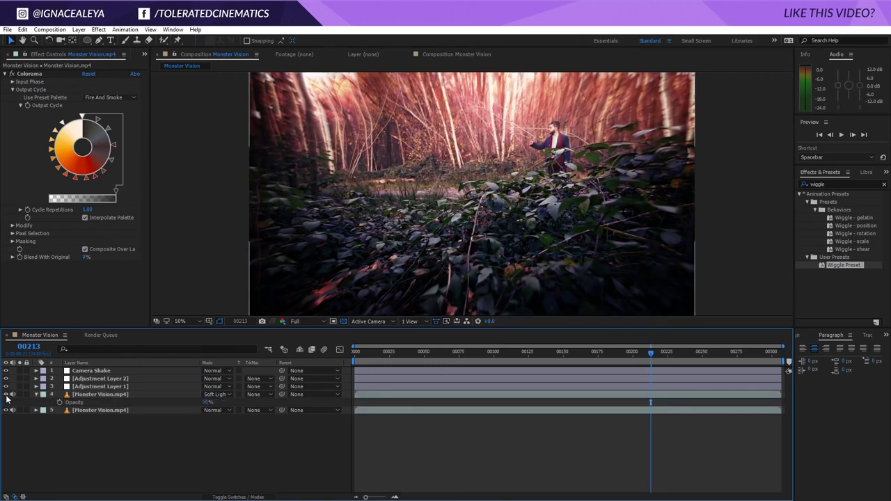
left_click(5, 394)
left_click(433, 360)
left_click(721, 361)
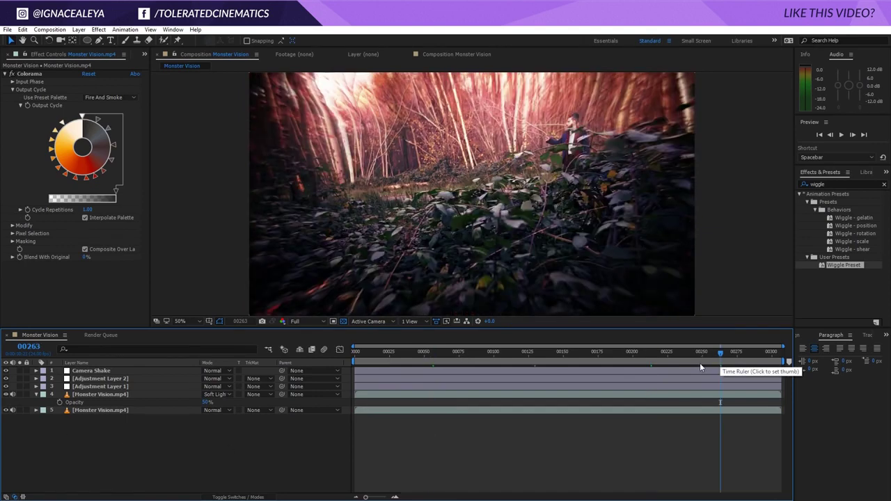